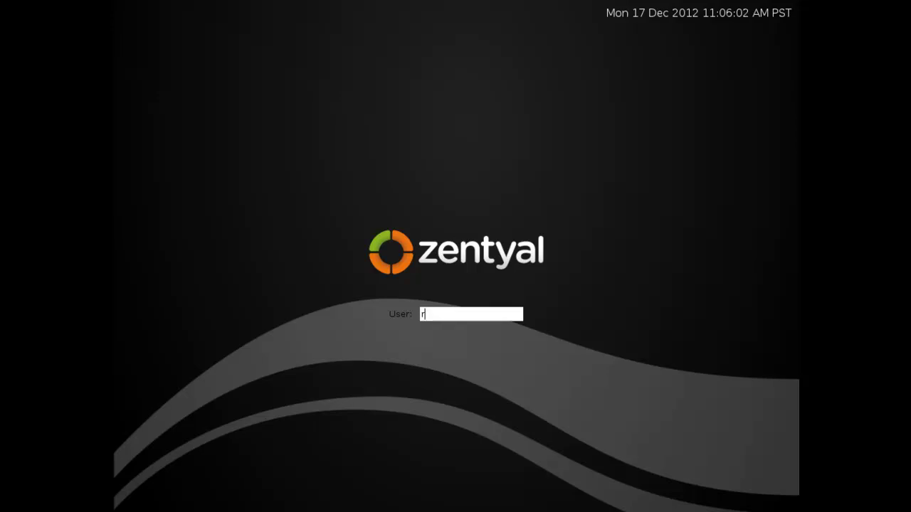
key("Return")
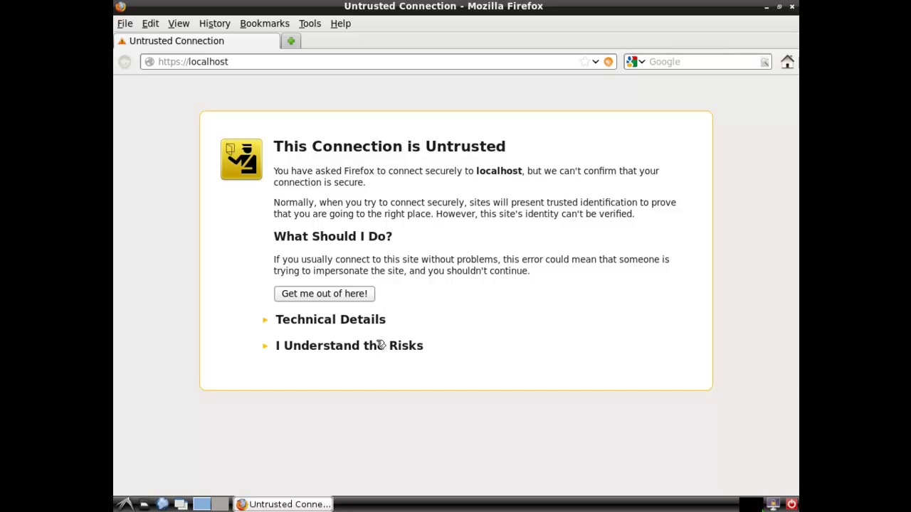
left_click(273, 61)
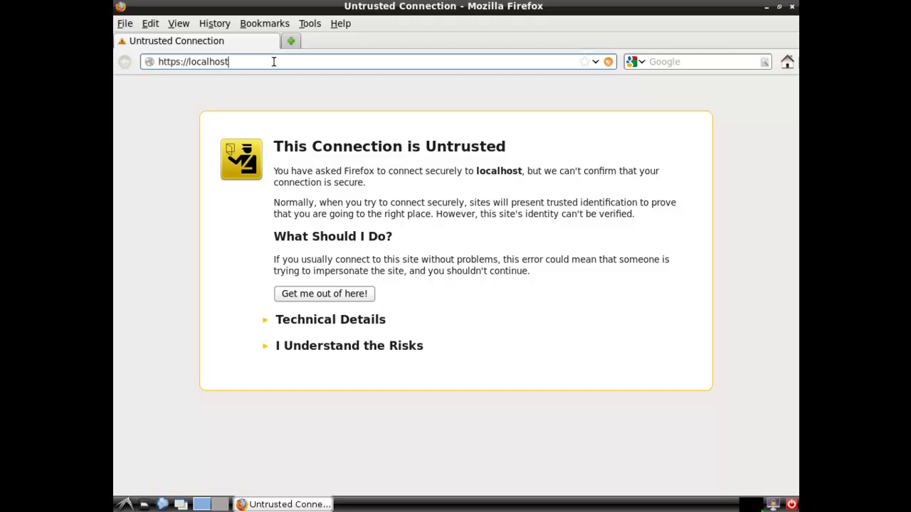
type(":444")
key("Return")
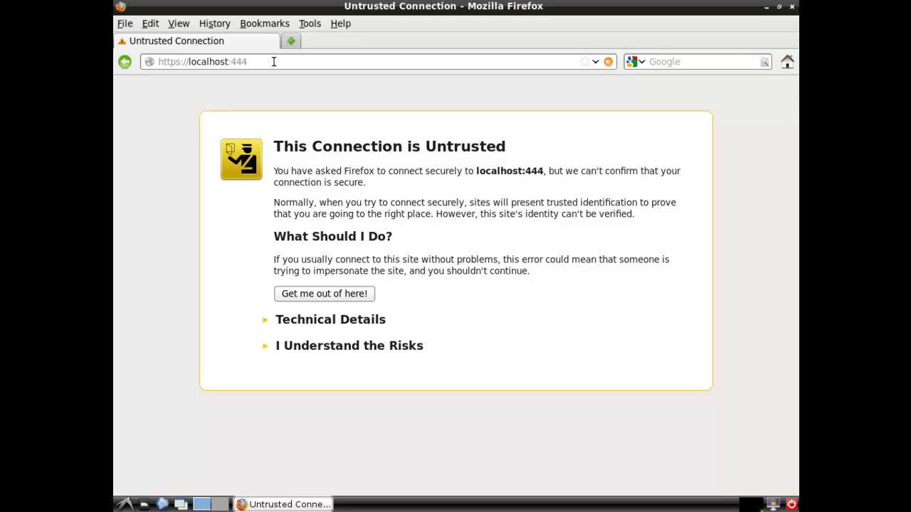
left_click(383, 344)
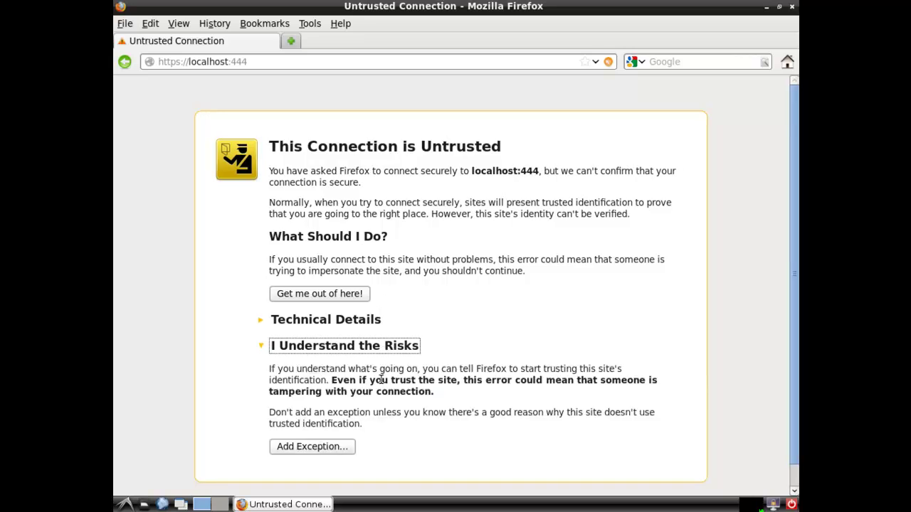
left_click(327, 447)
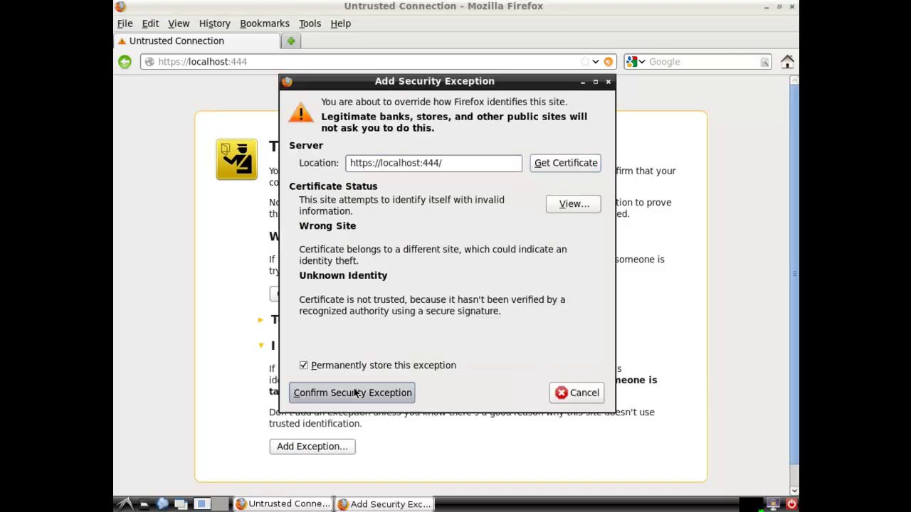
left_click(301, 392)
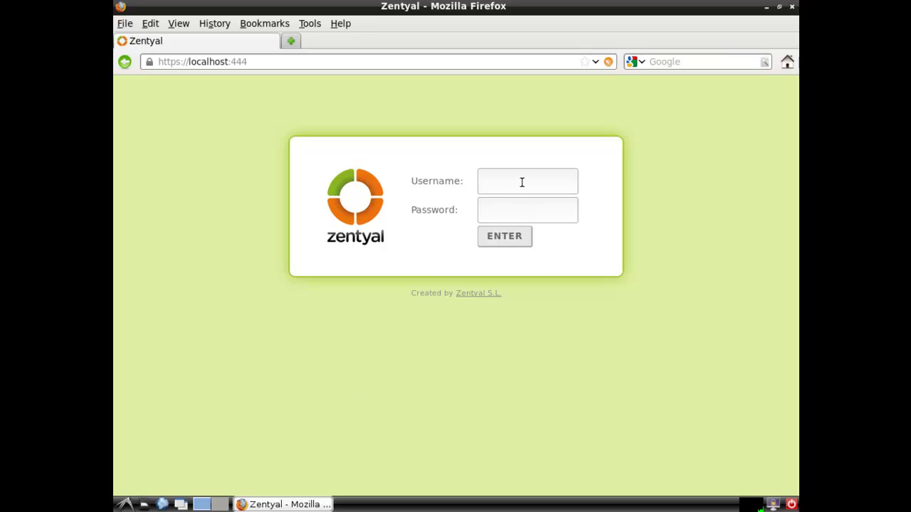
Sign in to Zentyal with the administrator username and password, declining to save the password
type("duser••••••••••")
key("Return")
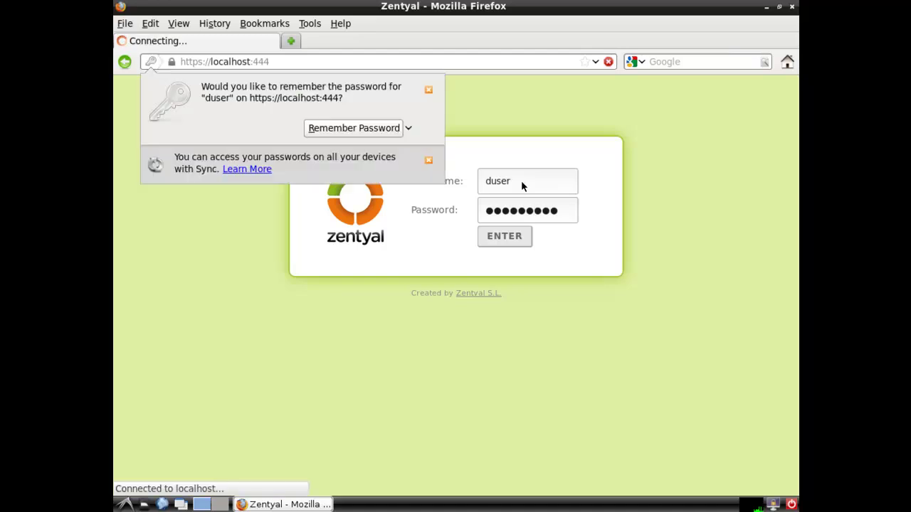
left_click(433, 91)
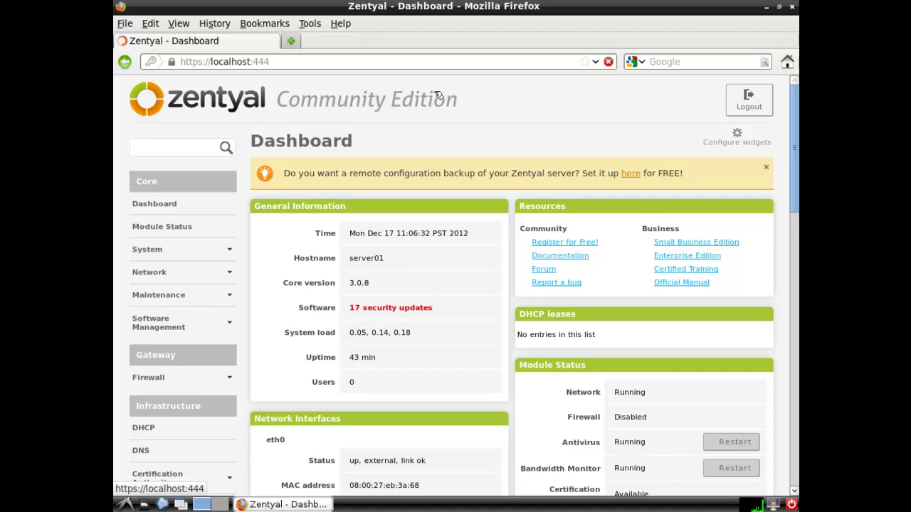
Open the LDAP Settings page under Users and Groups
left_click_drag(794, 206, 791, 287)
left_click(180, 315)
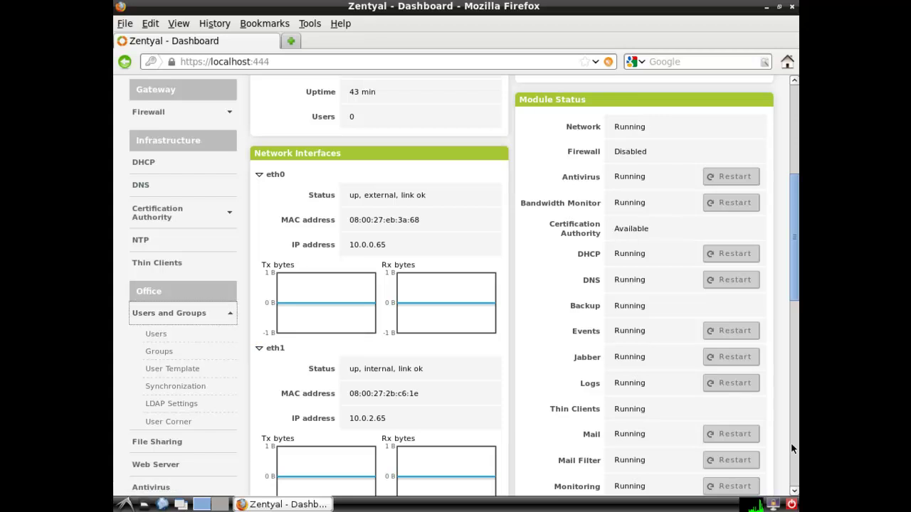
left_click(162, 404)
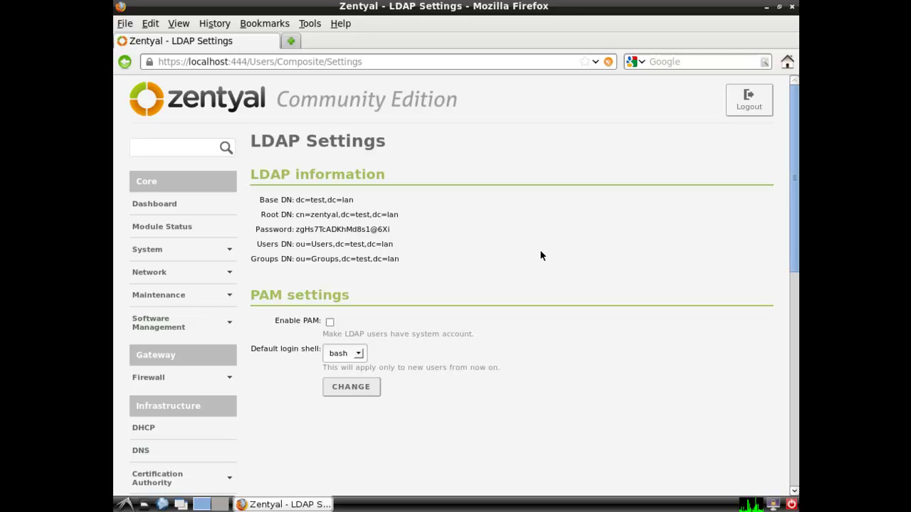
Select the LDAP information text and then the LDAP password value
left_click_drag(418, 265, 271, 199)
left_click(436, 226)
left_click_drag(391, 229, 298, 228)
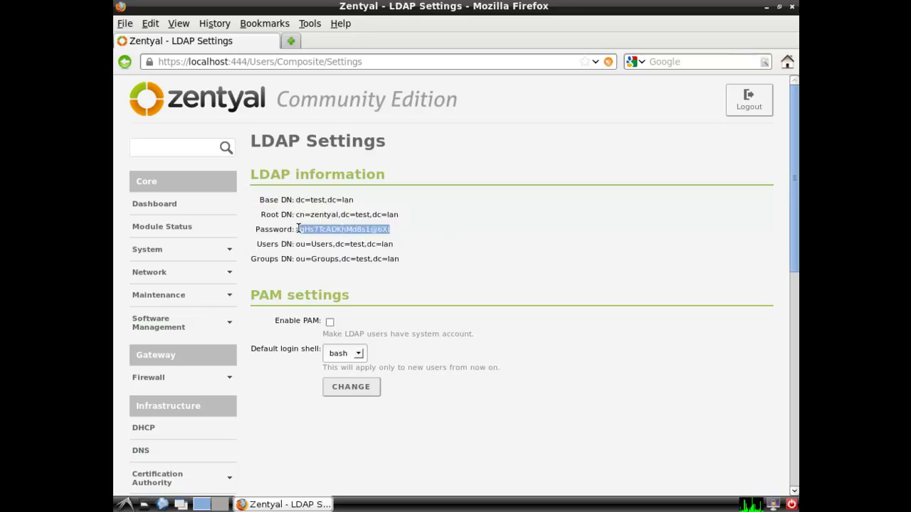
left_click(477, 264)
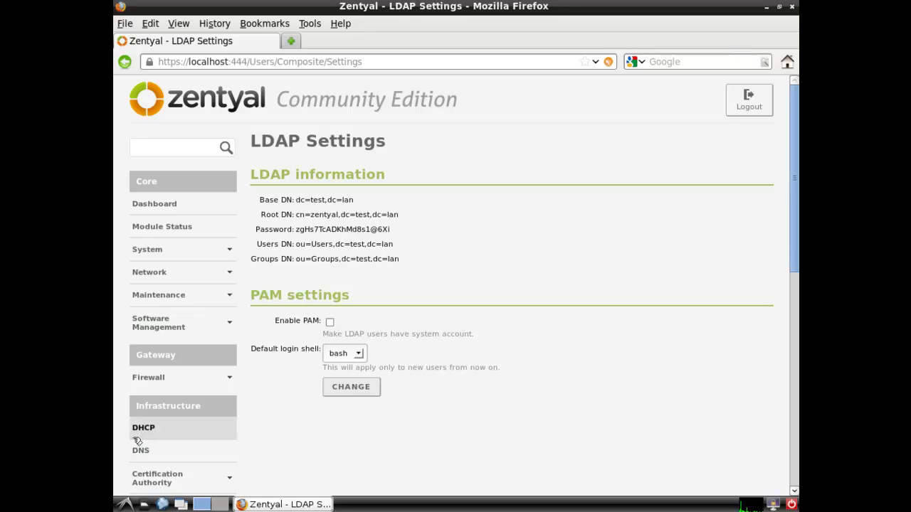
left_click(125, 505)
mouse_move(162, 332)
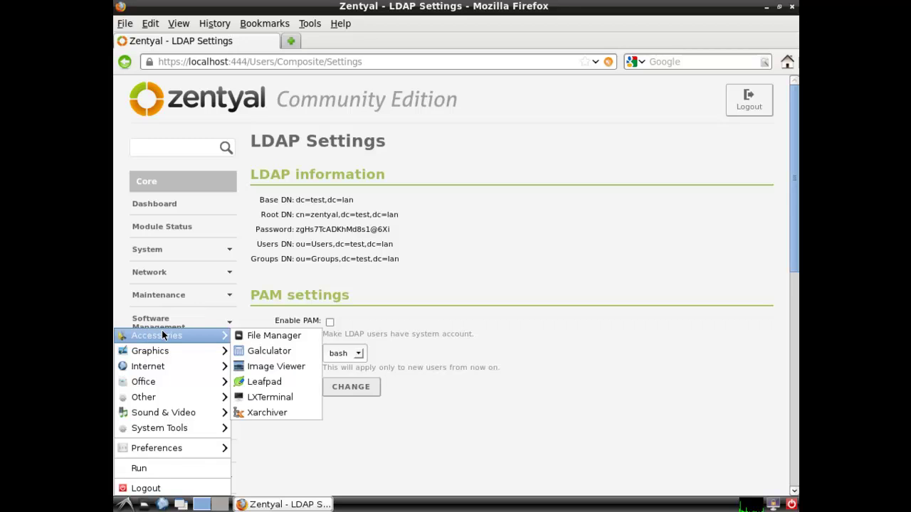
left_click(280, 397)
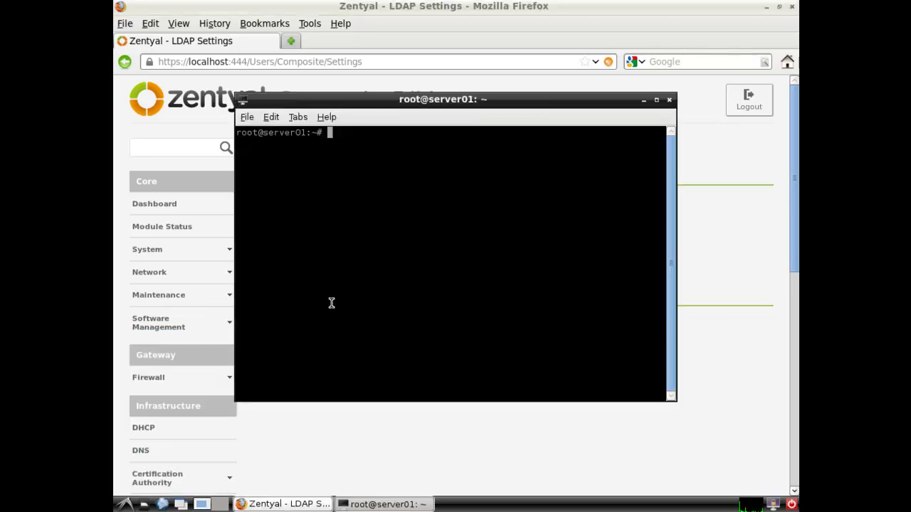
type("telnet lo")
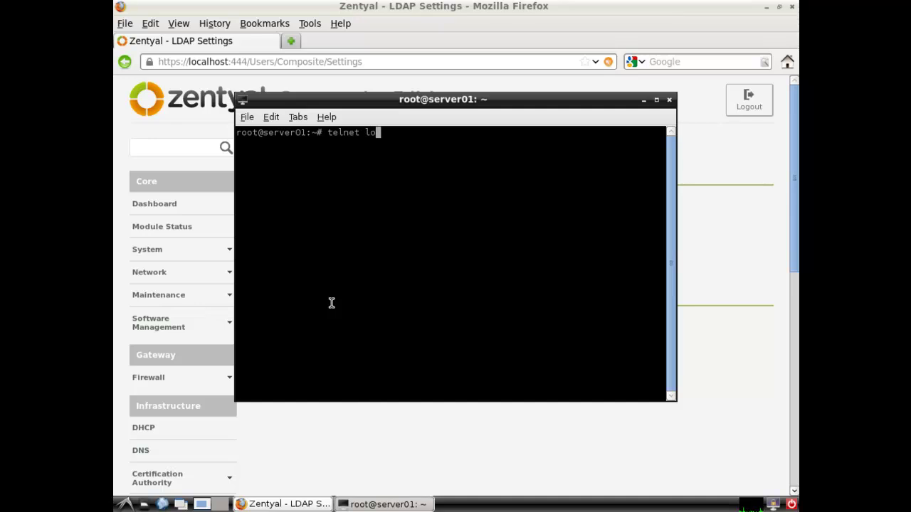
type("calhost 390")
key("Return")
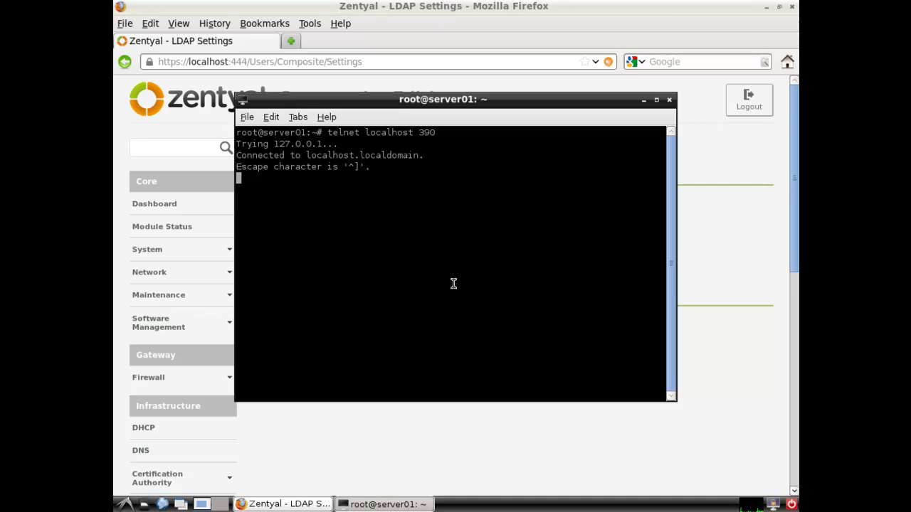
left_click(669, 100)
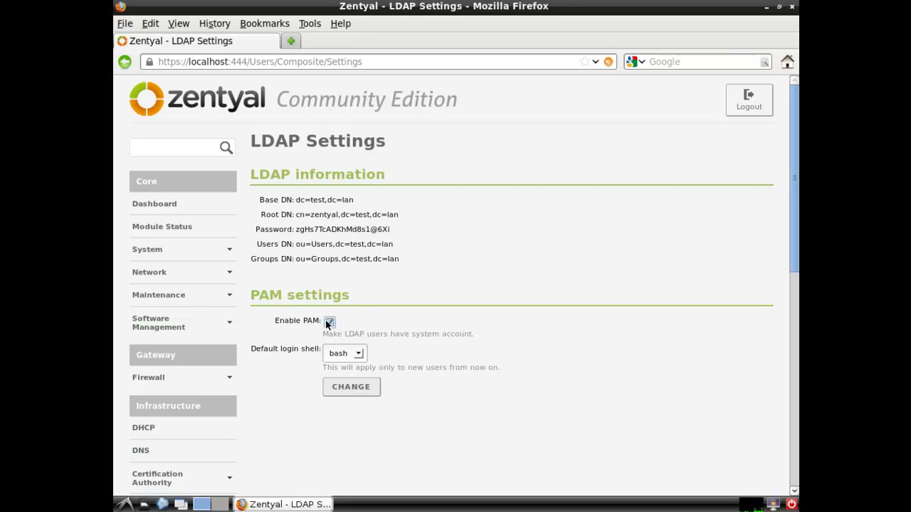
Enable PAM for LDAP users and save the pending configuration changes
left_click(329, 322)
left_click(347, 387)
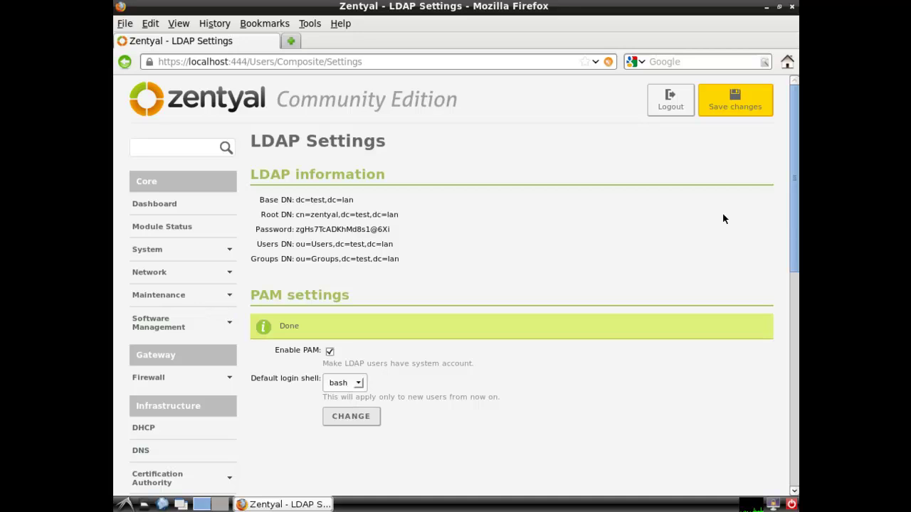
left_click(745, 107)
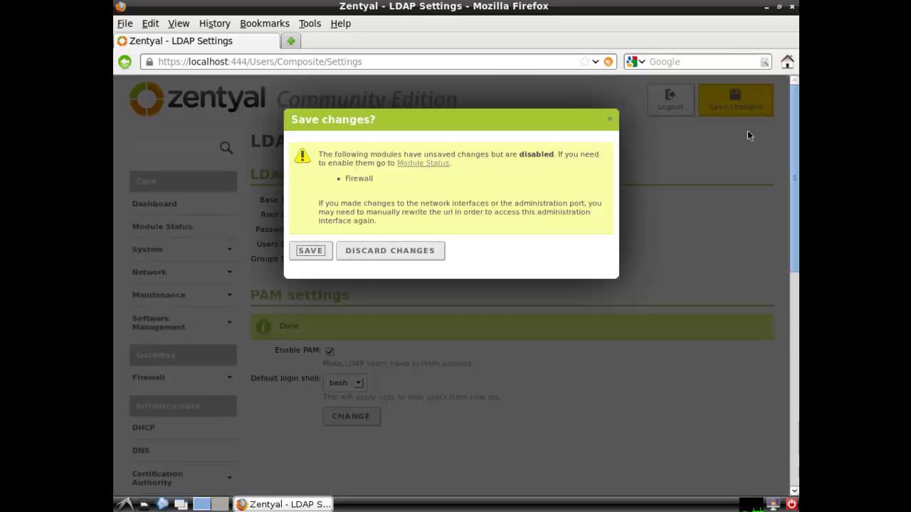
left_click(310, 251)
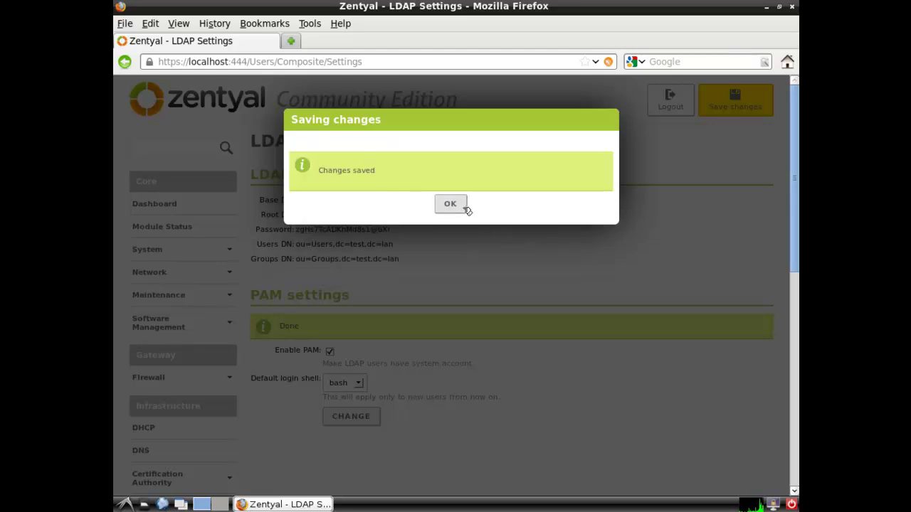
left_click(459, 205)
left_click_drag(796, 234, 794, 313)
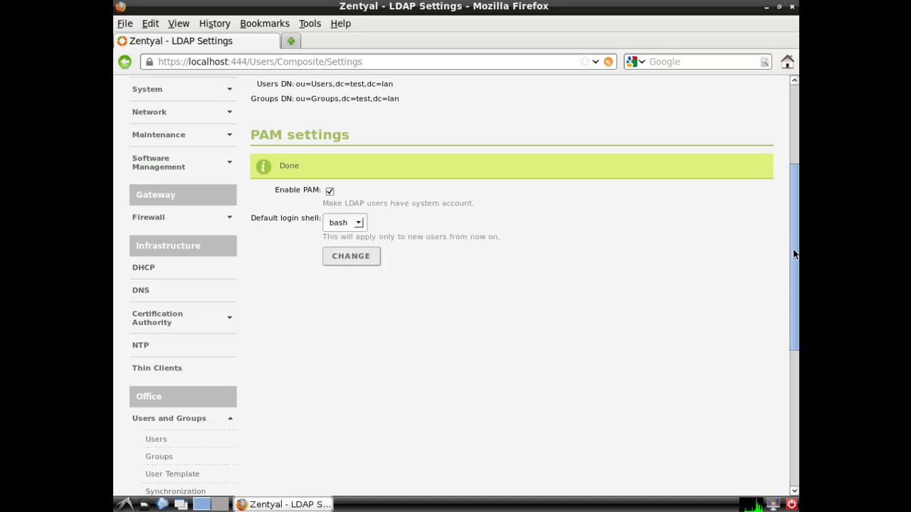
left_click_drag(793, 260, 795, 191)
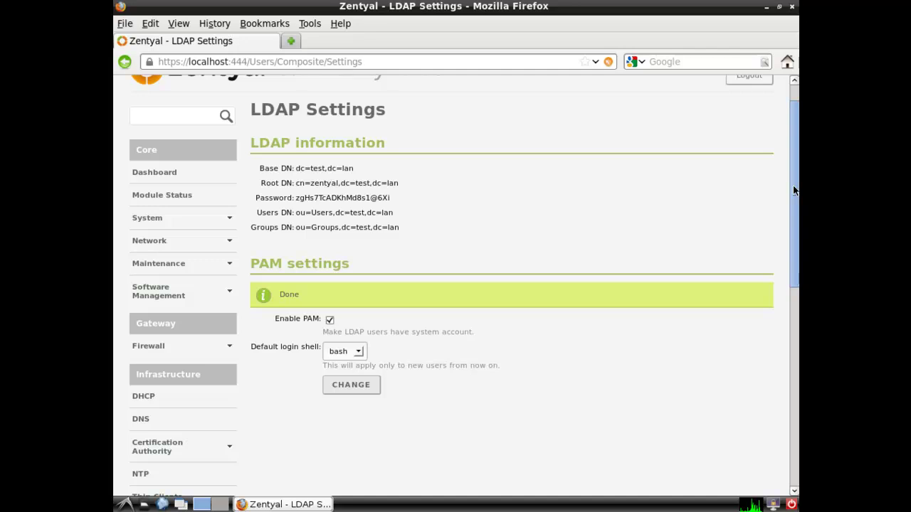
left_click_drag(793, 185, 789, 293)
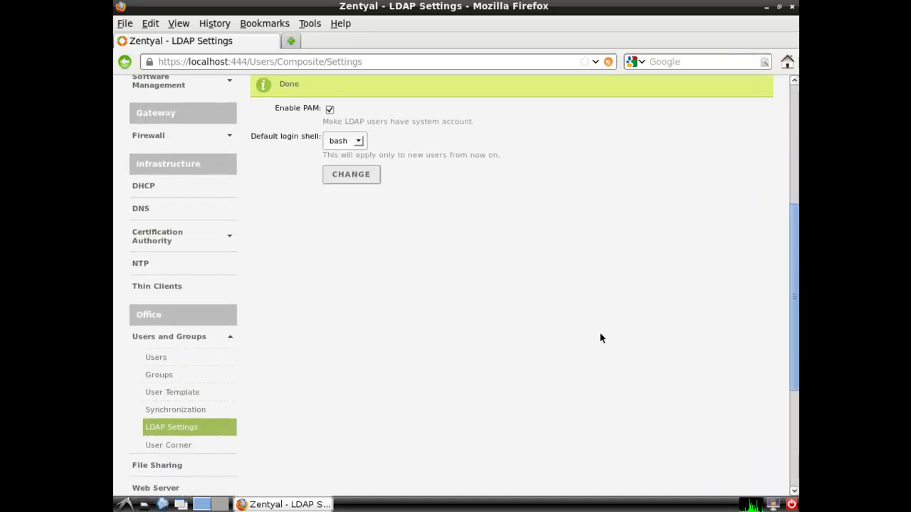
Add a group named 'accounting' on the Groups page
left_click(173, 377)
left_click(362, 204)
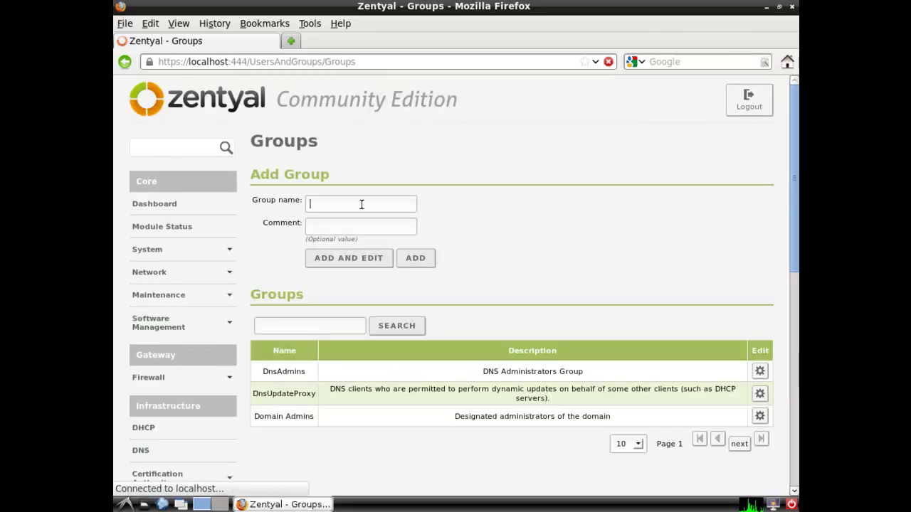
type("accounting")
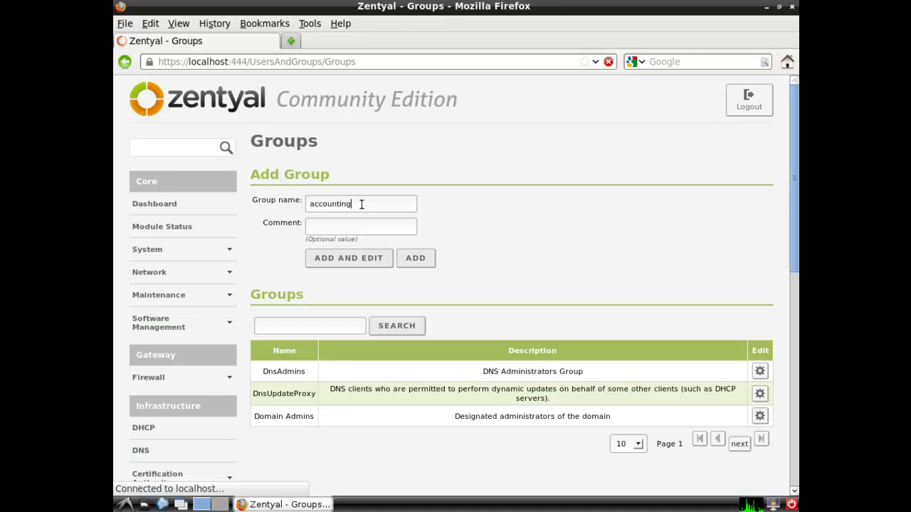
left_click(351, 221)
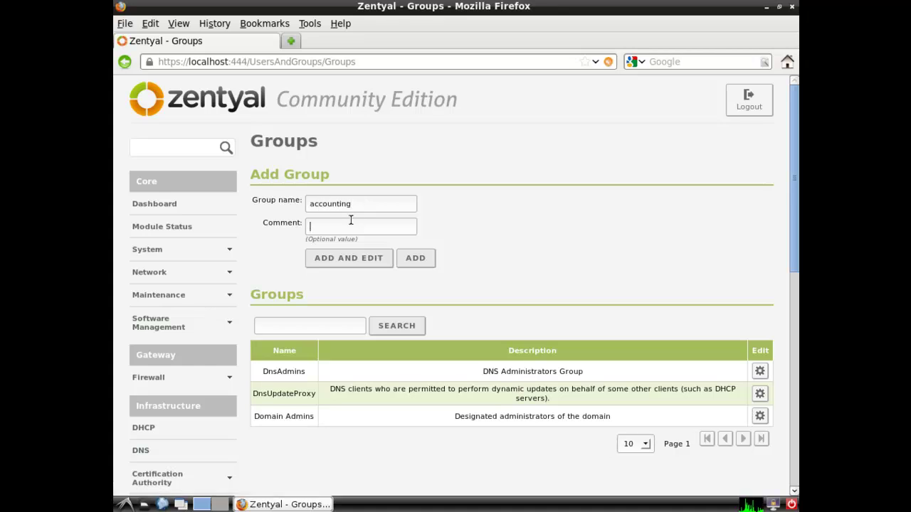
type("accounting")
left_click(425, 261)
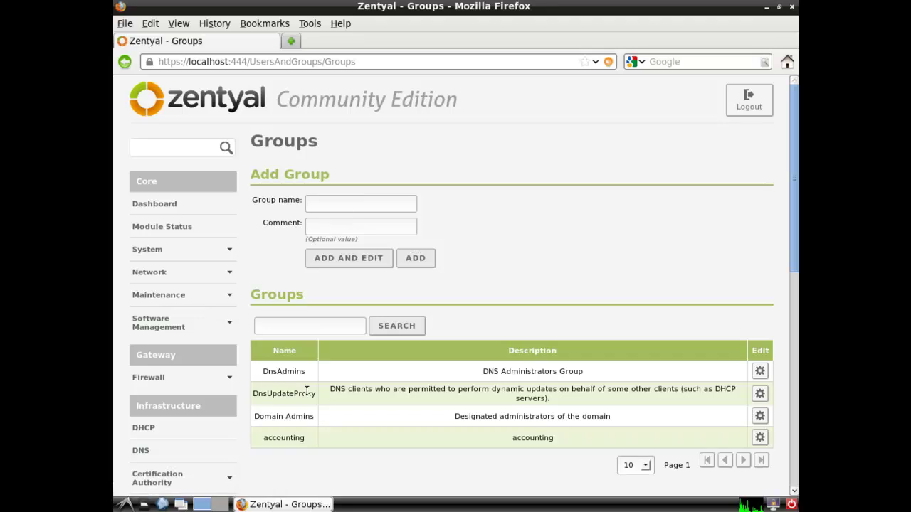
left_click_drag(797, 254, 796, 344)
Create a user with login name, first and last name and password in Domain Admins
left_click(161, 420)
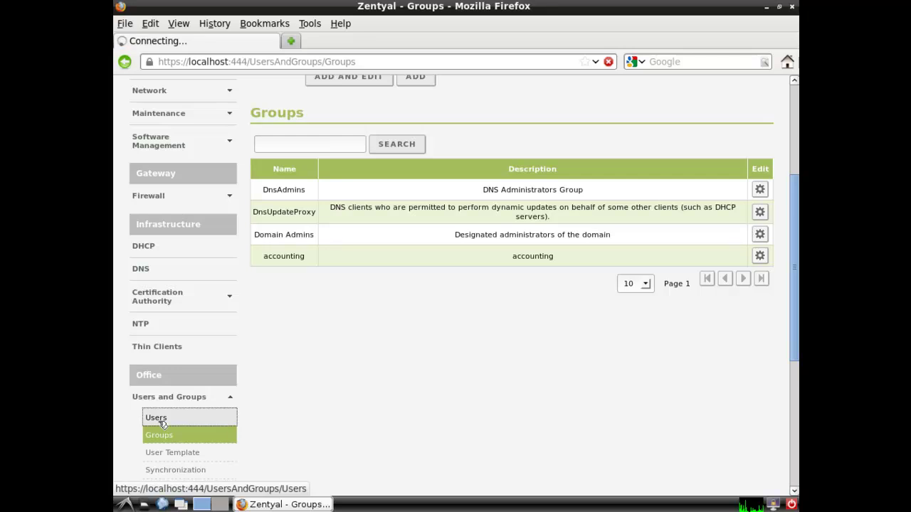
left_click(378, 203)
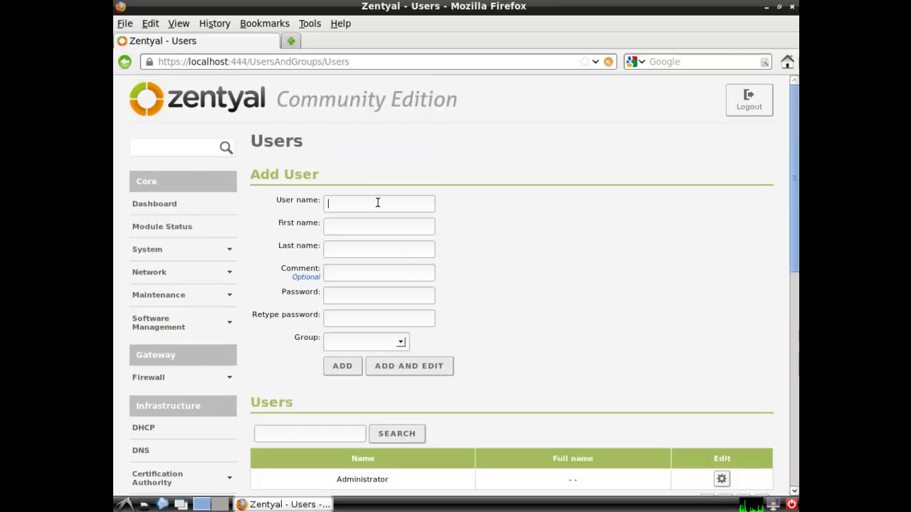
key("Tab")
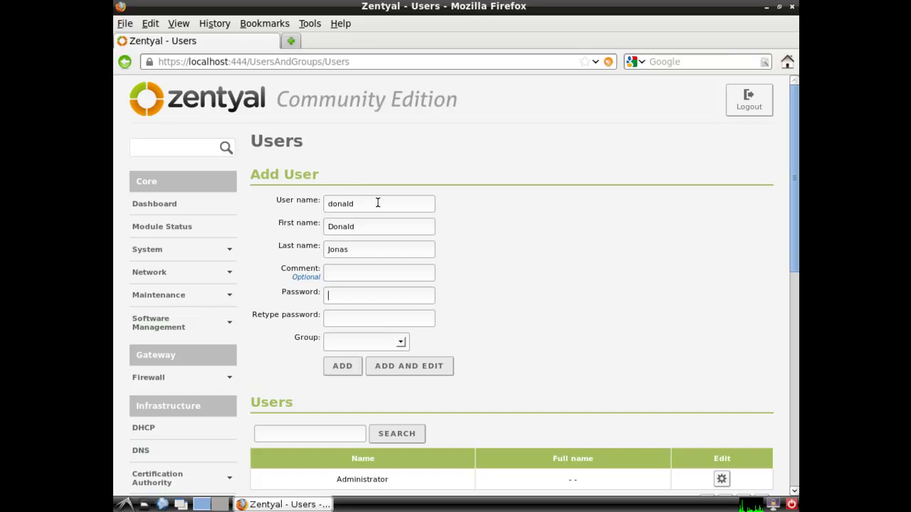
type("ntyal1")
key("Tab")
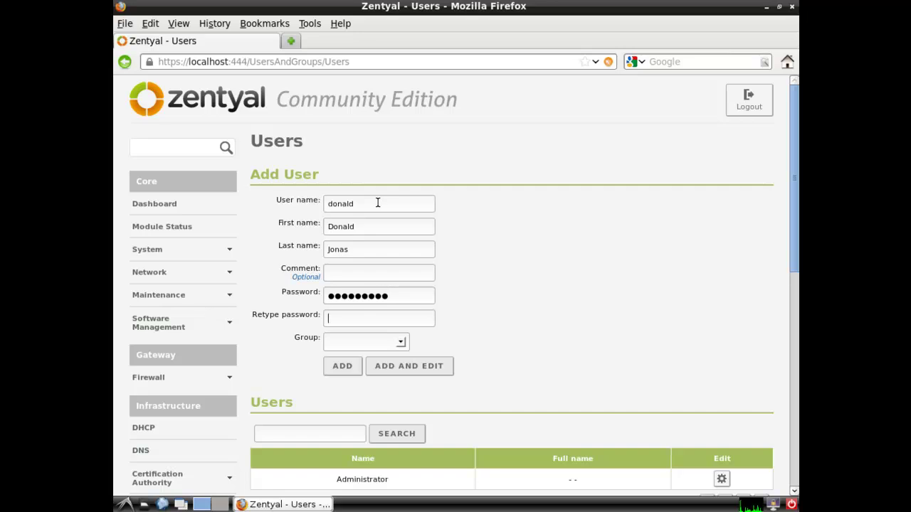
type("zentyal123")
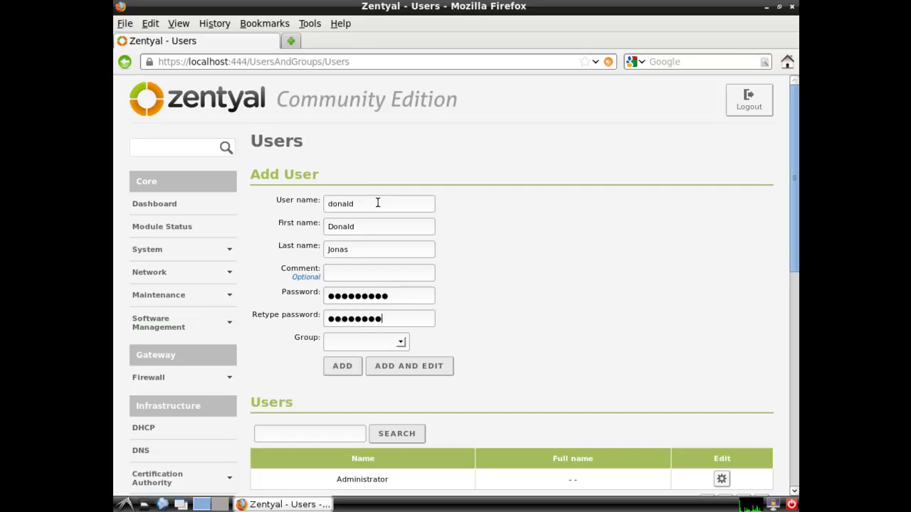
left_click(395, 342)
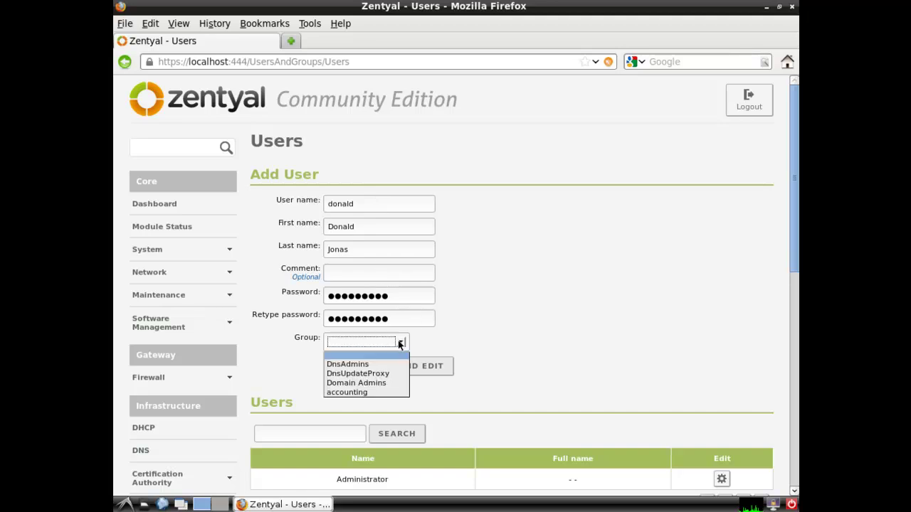
left_click(375, 384)
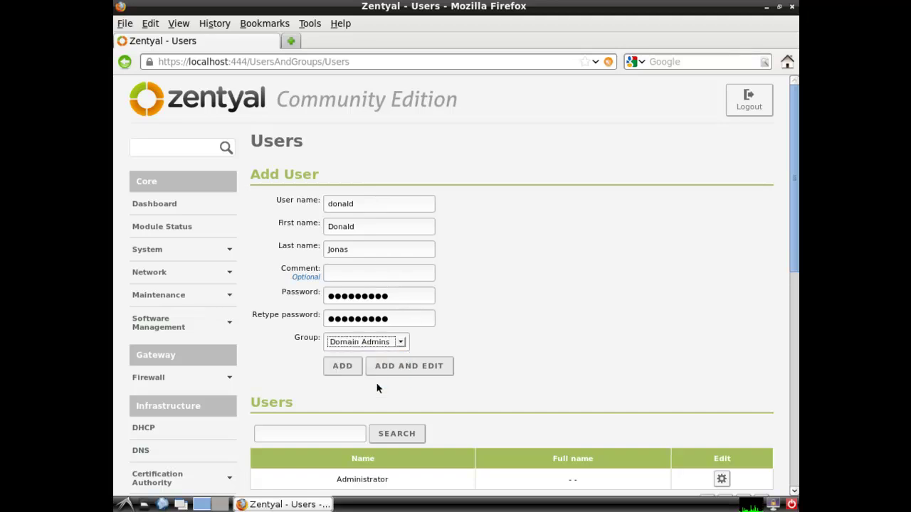
left_click(342, 368)
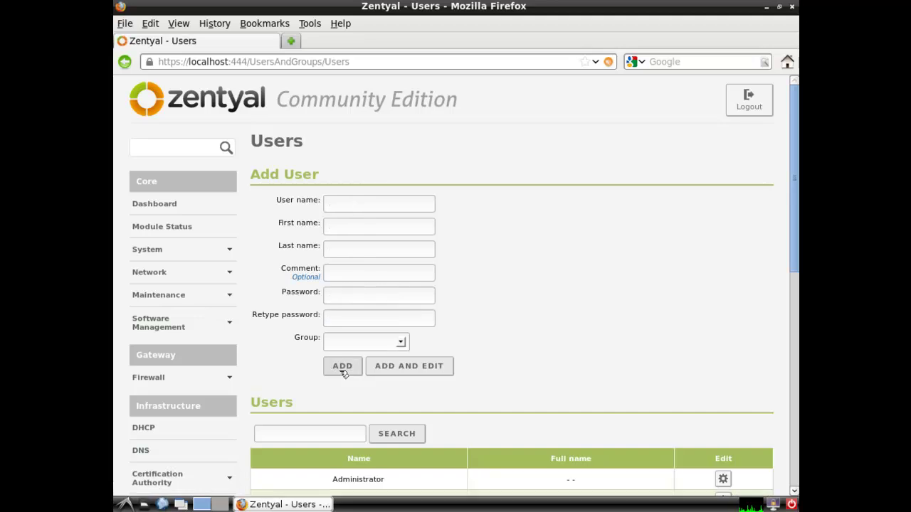
Highlight the Administrator name in the Users table
left_click_drag(795, 240, 796, 341)
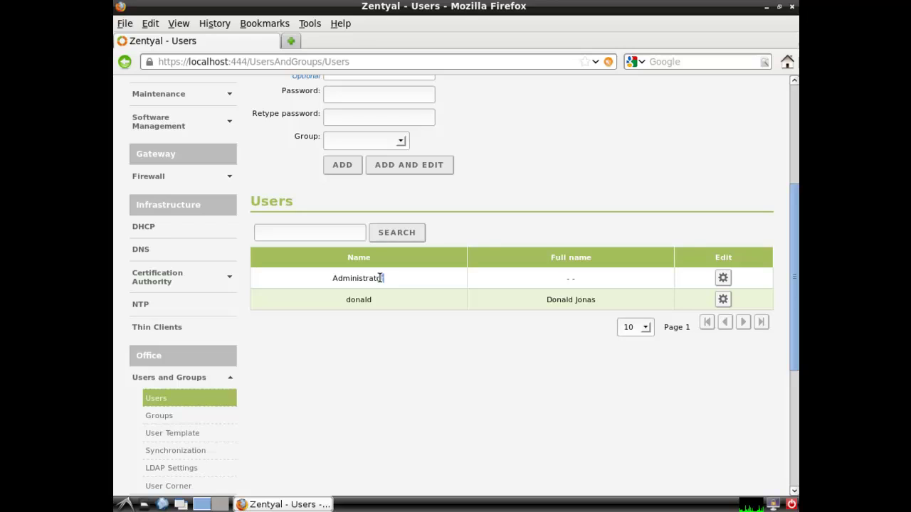
left_click_drag(383, 278, 321, 278)
left_click(338, 328)
left_click_drag(387, 278, 340, 278)
left_click(400, 289)
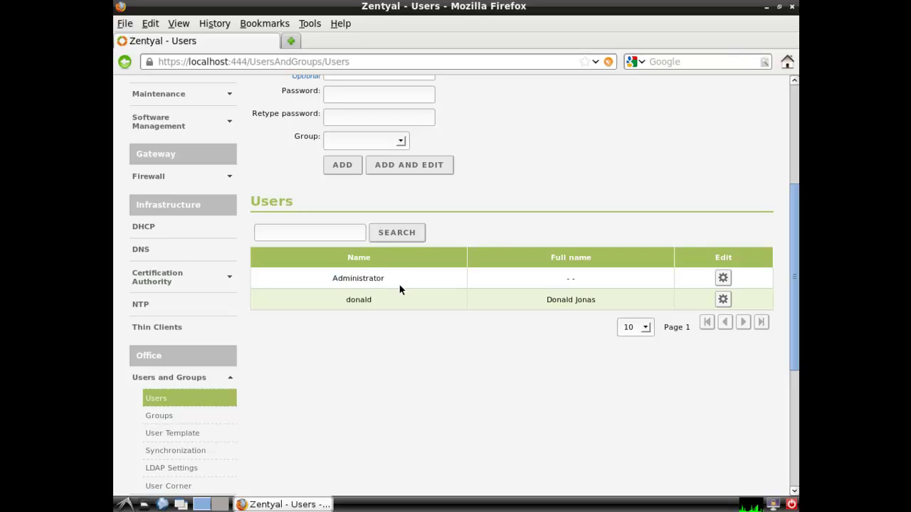
Set a new password for the built-in Administrator account
left_click(723, 280)
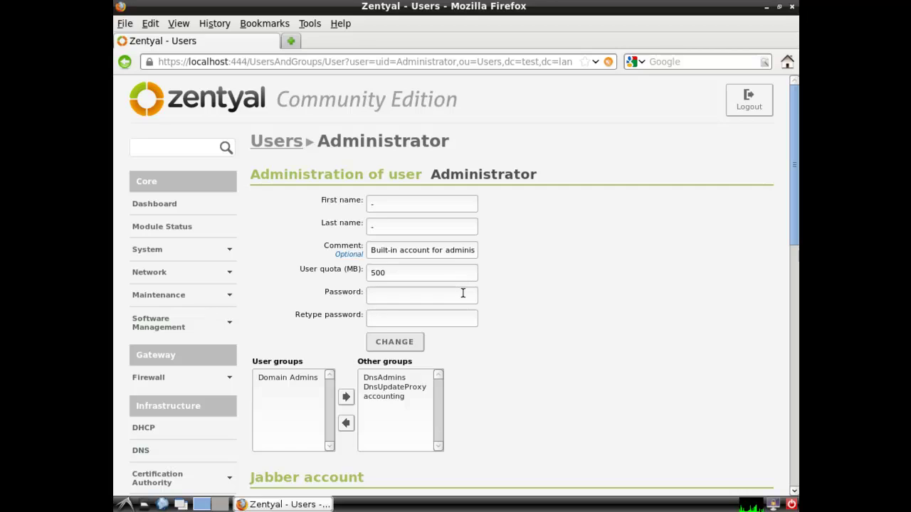
left_click(462, 294)
type("password")
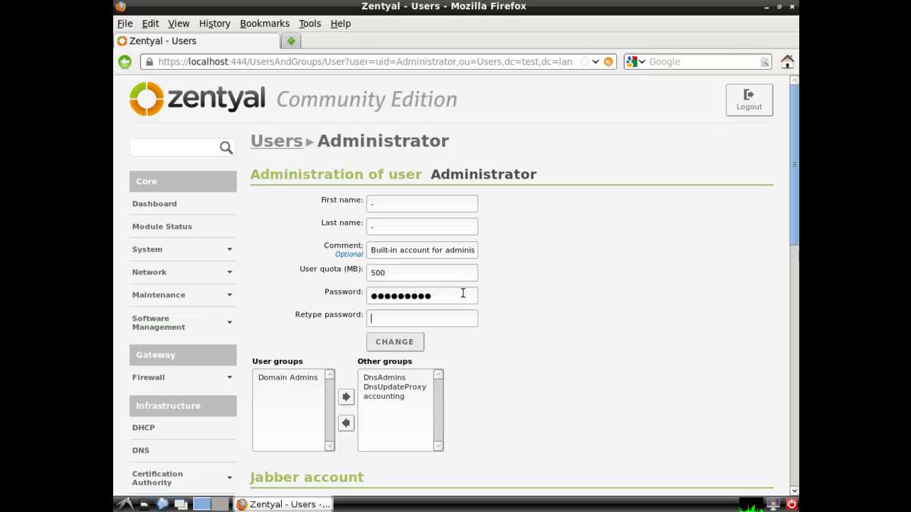
type("passwo")
key("BackSpace")
key("BackSpace")
key("BackSpace")
key("BackSpace")
key("BackSpace")
type("pssword12")
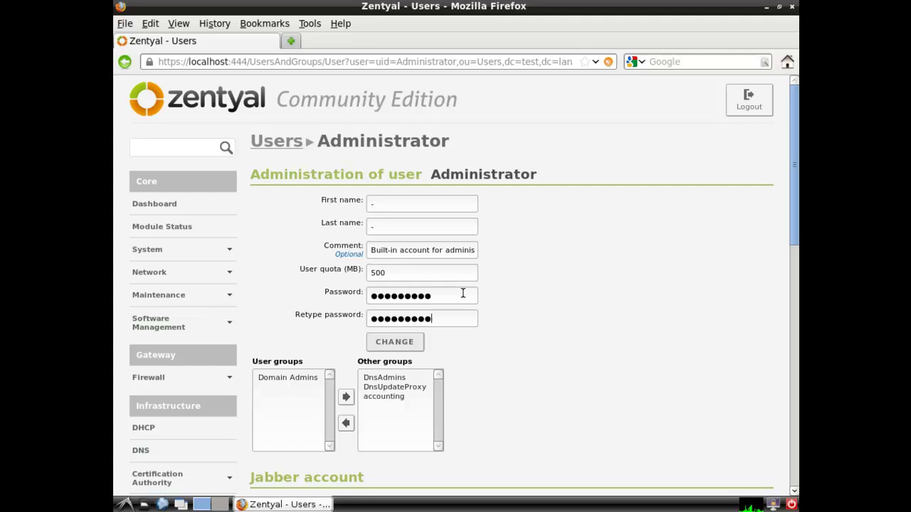
left_click(410, 346)
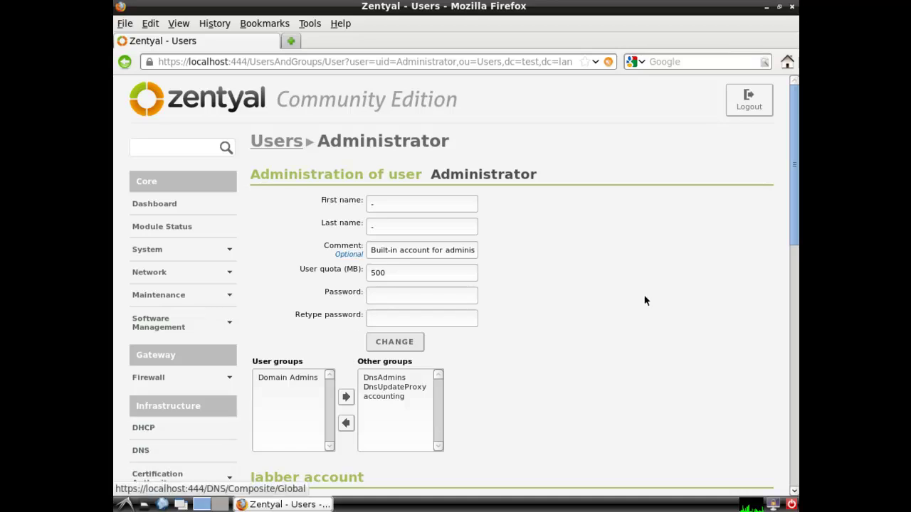
Check the new user's 500 MB quota against the 500 Mb default on the User Template page
left_click_drag(791, 196, 787, 266)
left_click(139, 432)
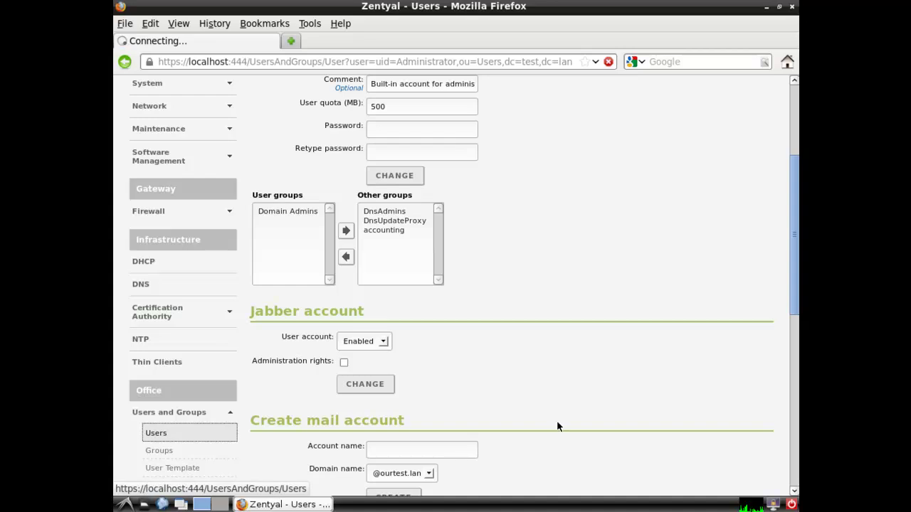
scroll(789, 263, "down", 5)
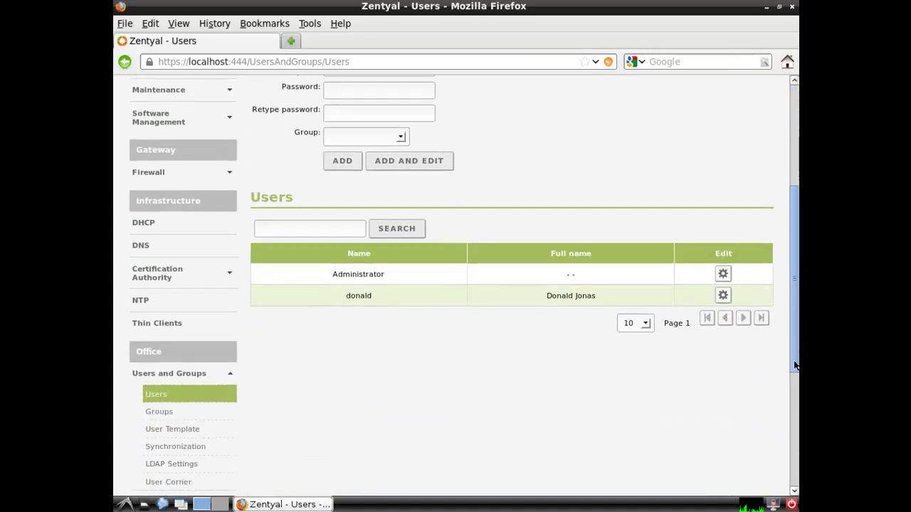
left_click(723, 271)
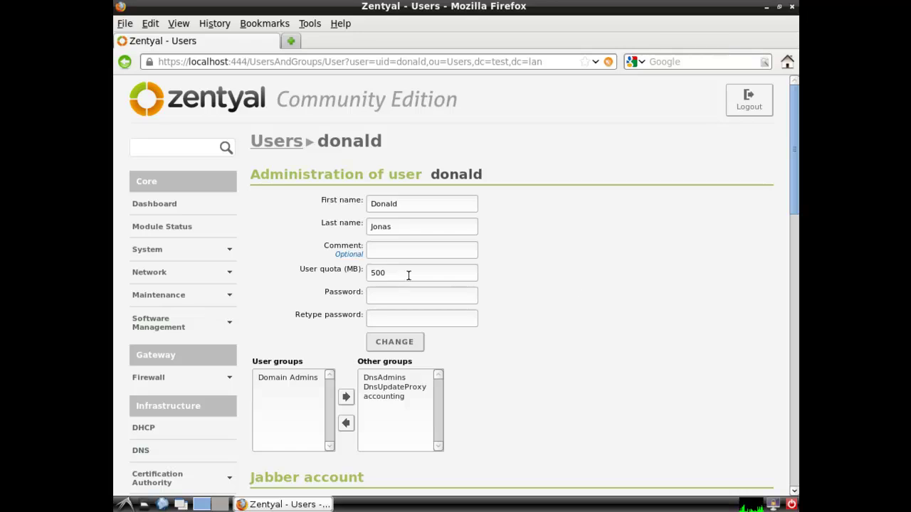
double_click(404, 273)
left_click(390, 273)
left_click_drag(791, 194, 782, 303)
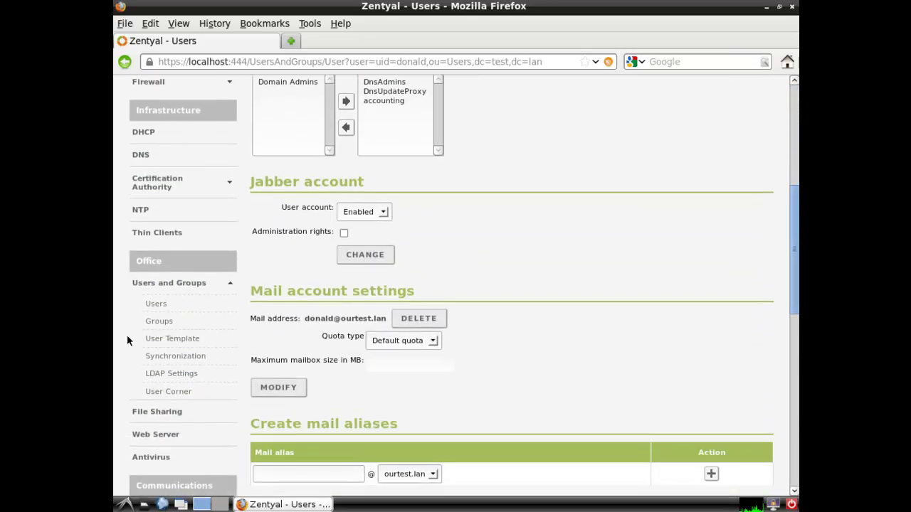
left_click(172, 339)
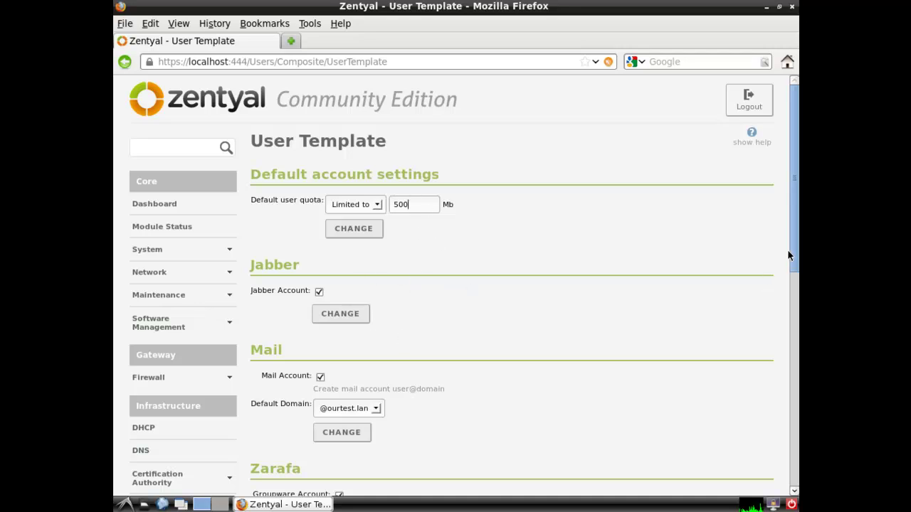
Change the new user's quota from 500 to 50000 MB
left_click_drag(787, 249, 791, 389)
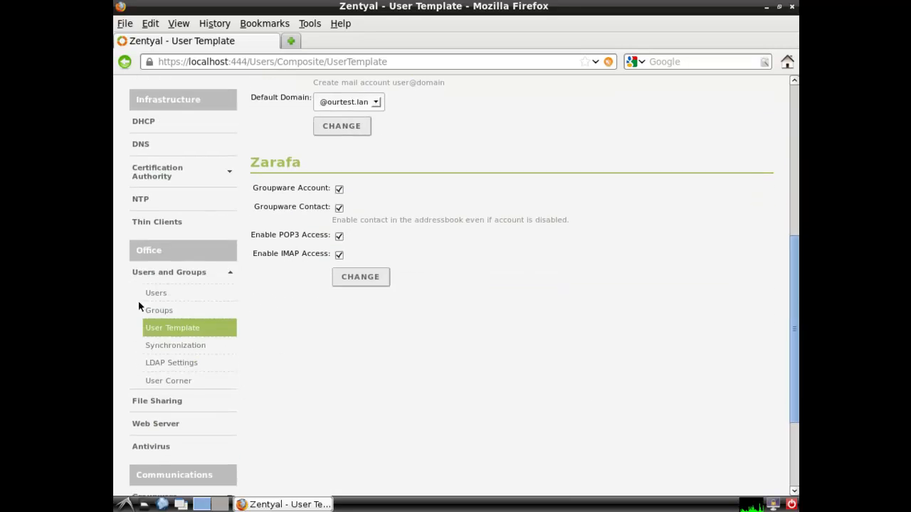
left_click(156, 292)
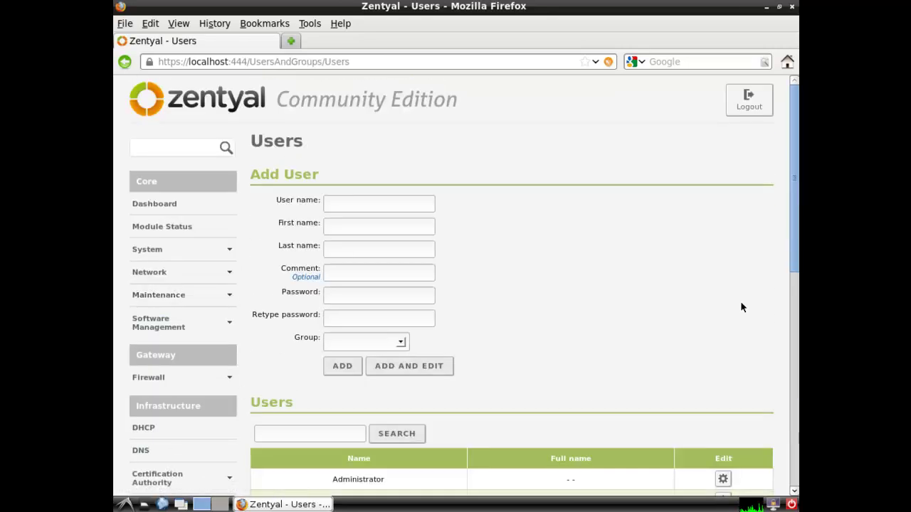
left_click_drag(788, 265, 788, 343)
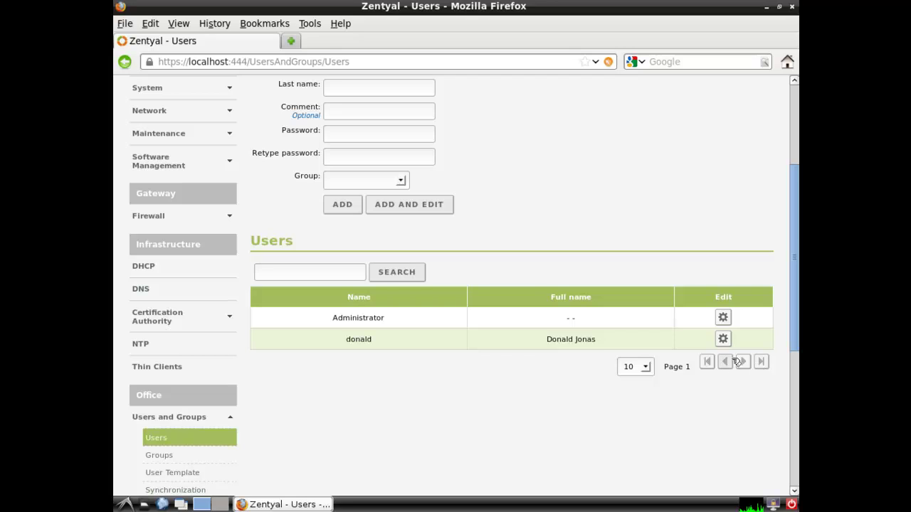
left_click(723, 339)
left_click_drag(796, 214, 796, 262)
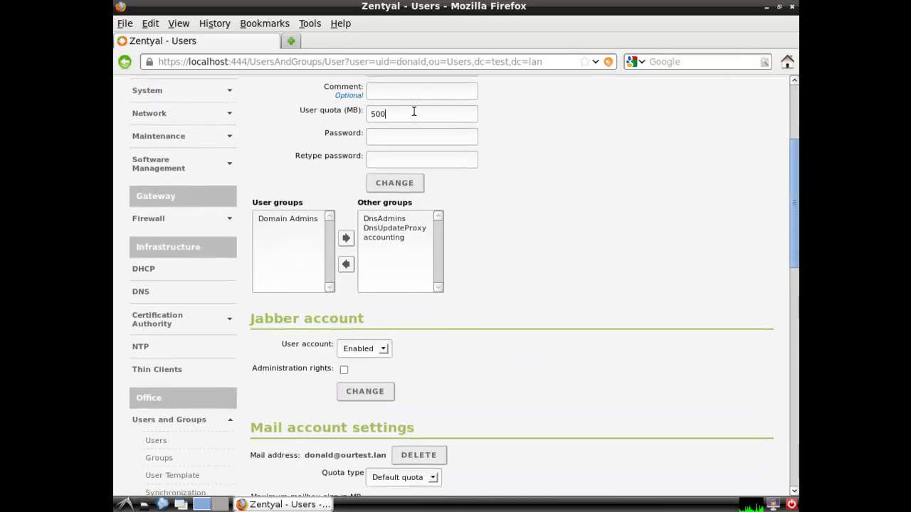
type("00")
left_click(407, 183)
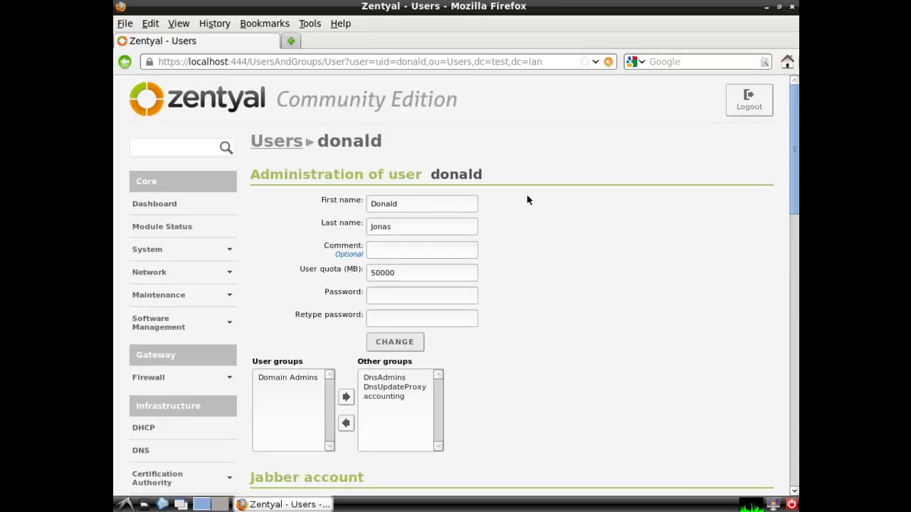
left_click_drag(794, 183, 796, 277)
left_click(414, 151)
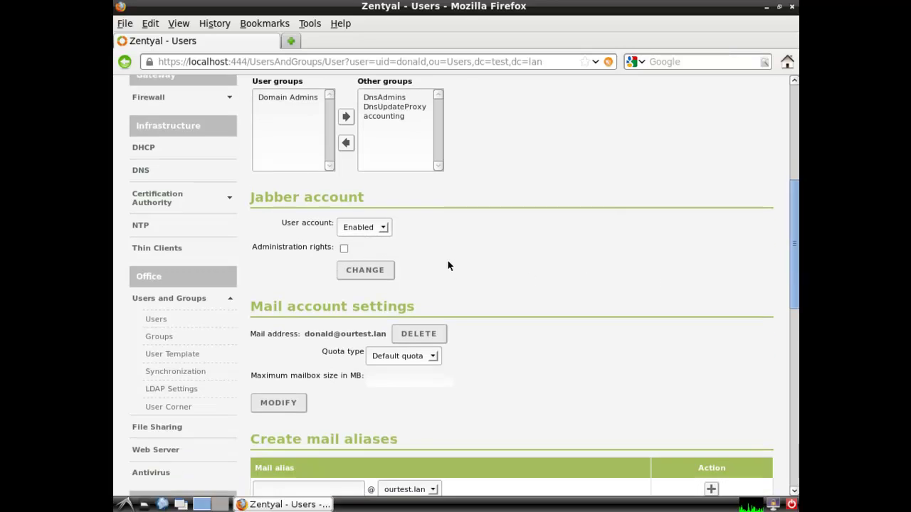
Apply a Jabber account change for the user and review the Zarafa settings with POP3 and IMAP enabled
left_click(344, 249)
left_click(364, 269)
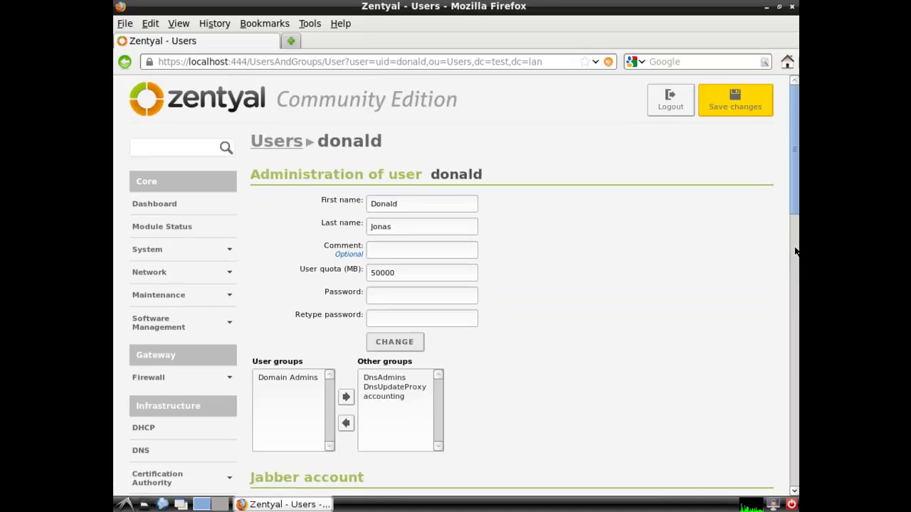
left_click_drag(795, 212, 795, 441)
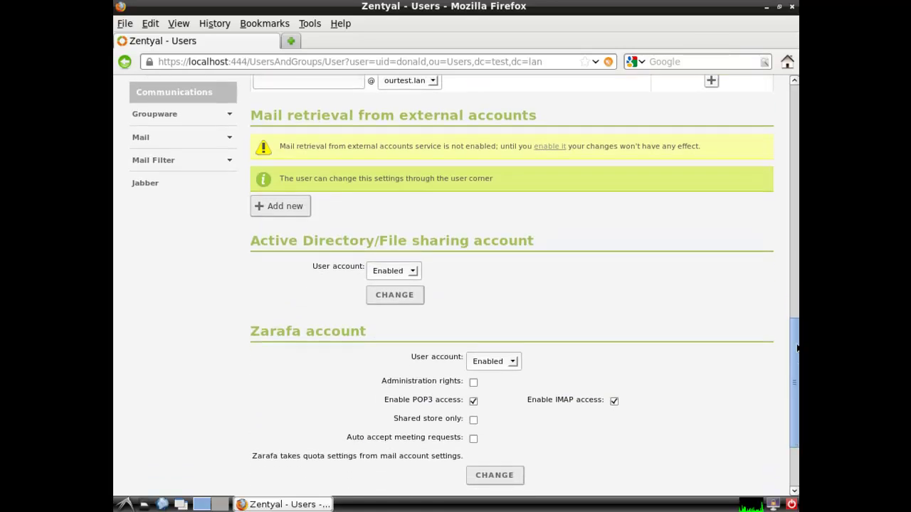
left_click_drag(791, 337, 797, 259)
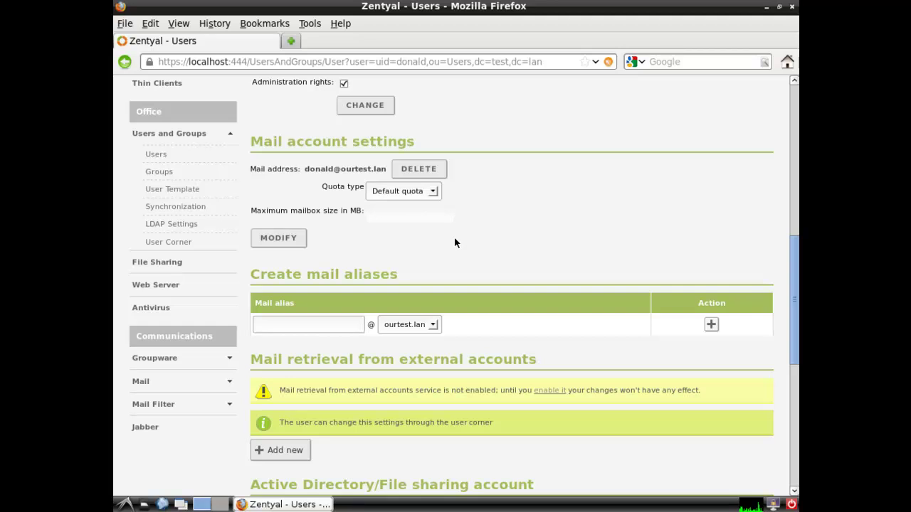
scroll(408, 239, "down", 3)
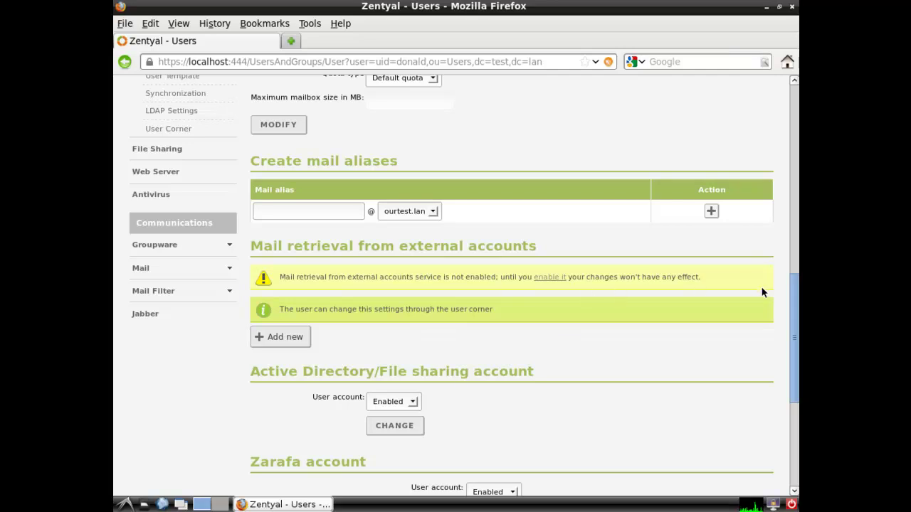
scroll(761, 291, "down", 4)
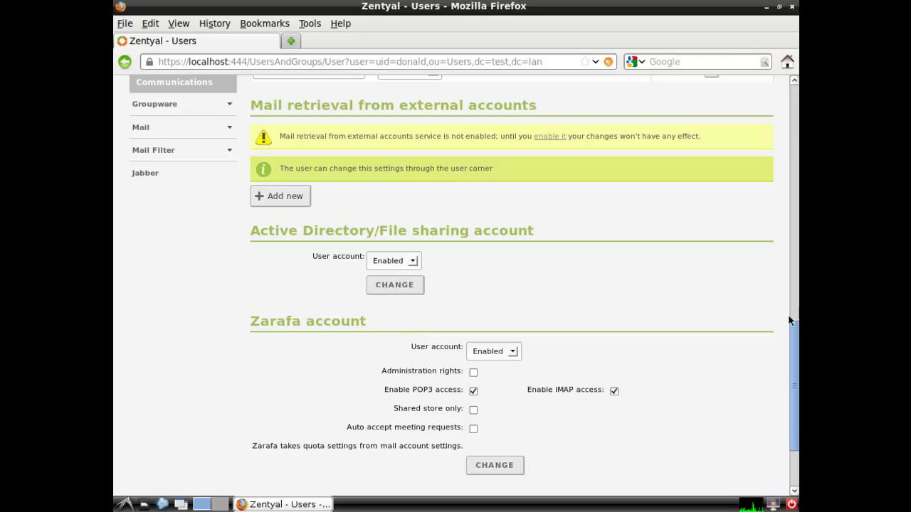
left_click_drag(790, 343, 788, 412)
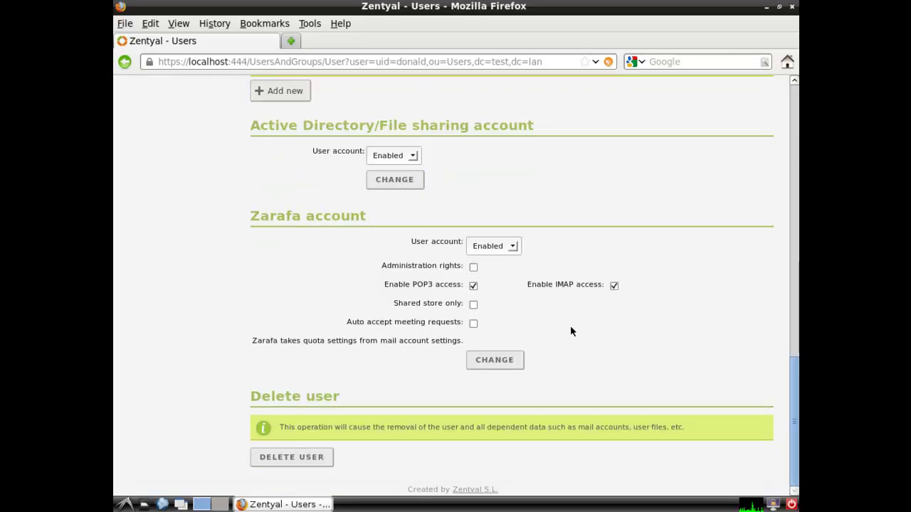
Give the user Zarafa administration rights and auto-accepting of meeting requests, and apply
left_click(473, 267)
left_click(472, 325)
left_click(511, 359)
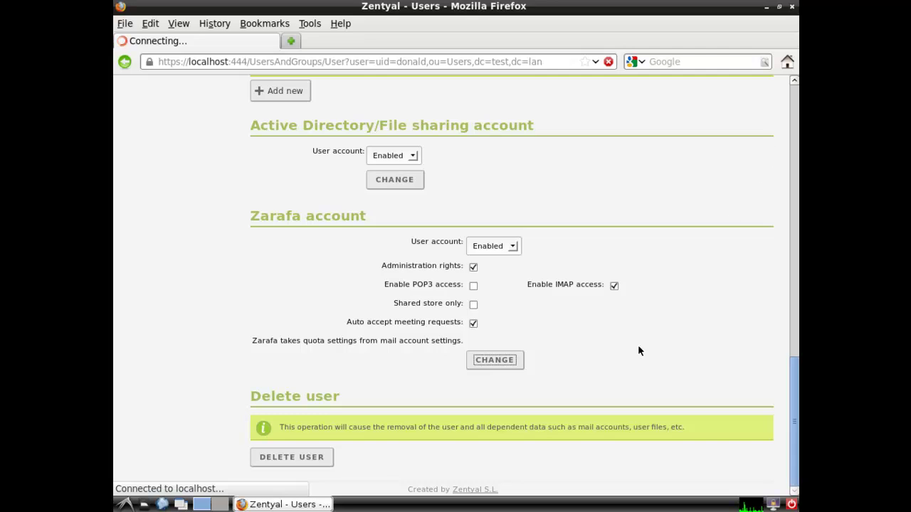
Turn on declining of conflicting and recurring meeting requests and apply the Zarafa settings
left_click_drag(794, 168, 787, 470)
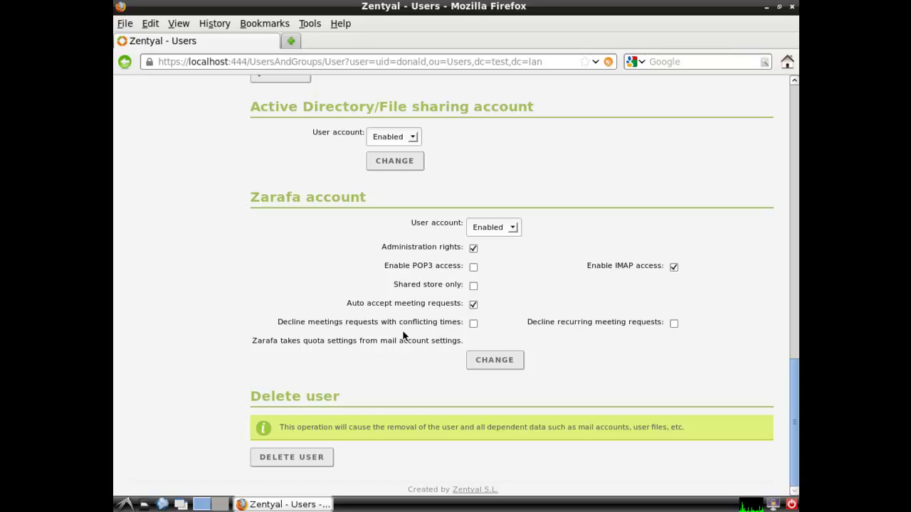
left_click(474, 324)
left_click(673, 323)
left_click(514, 363)
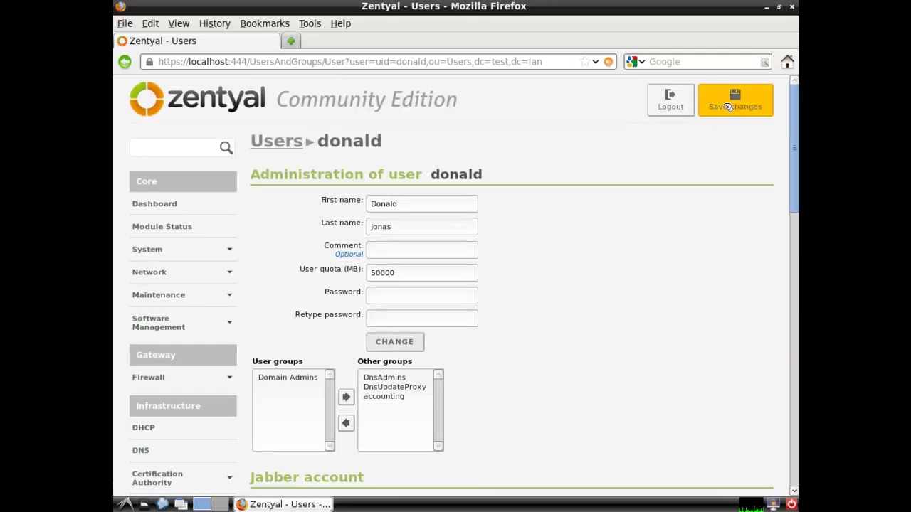
Save all pending Zentyal module changes and dismiss the Changes saved notice
left_click(736, 98)
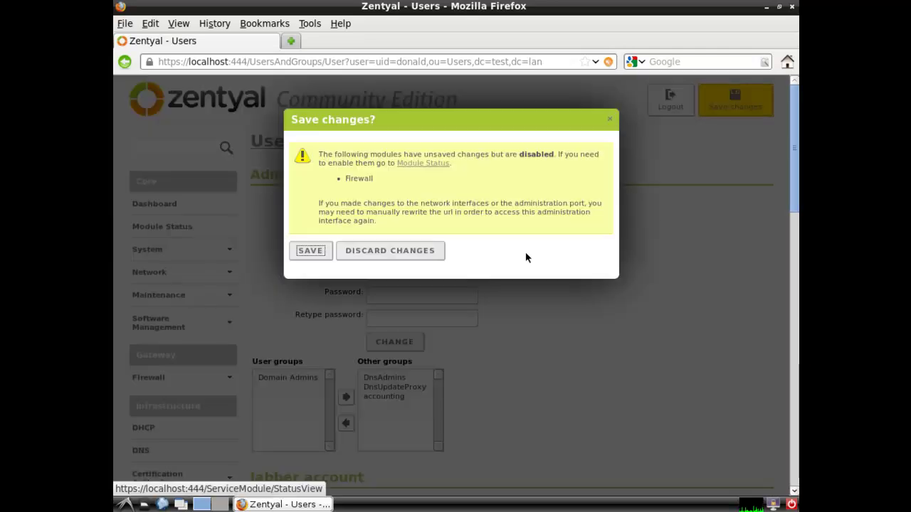
left_click(321, 254)
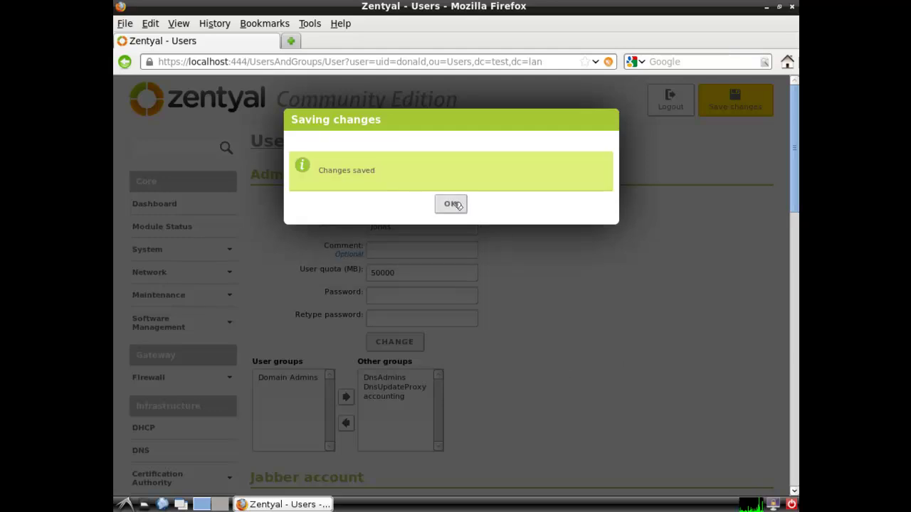
left_click(451, 204)
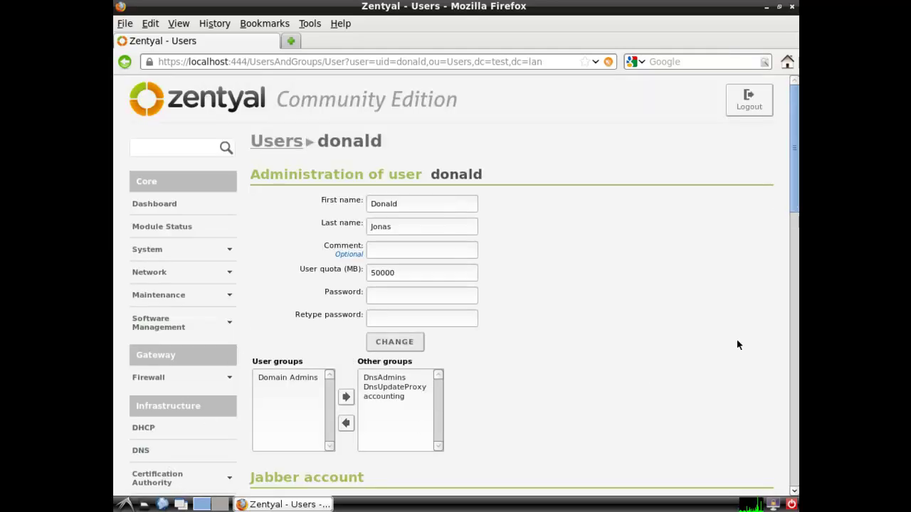
left_click_drag(795, 178, 794, 272)
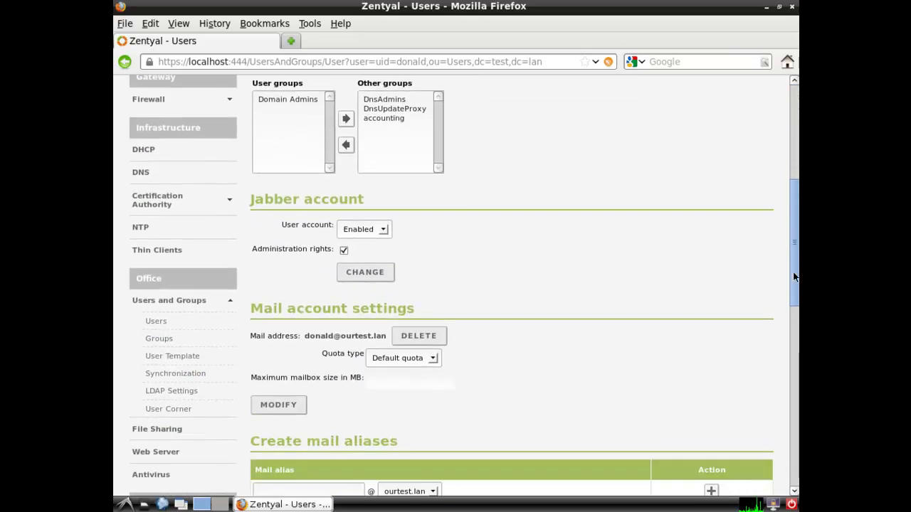
On the Users page, enter login zenuser, first name zenuser1 and last name zenuser12
left_click(164, 318)
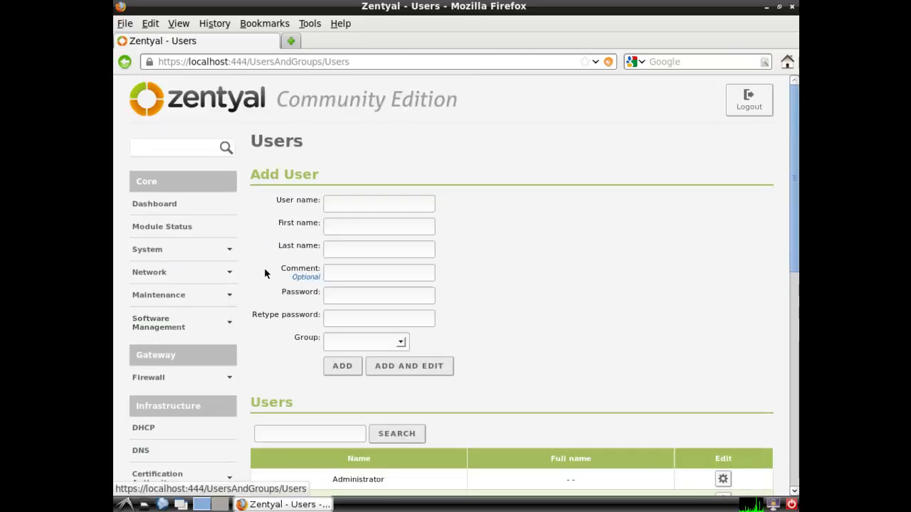
left_click(352, 203)
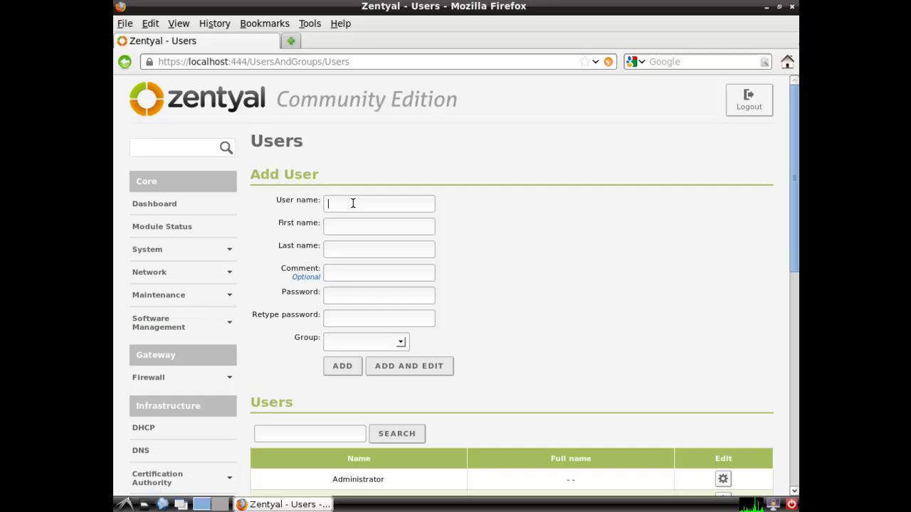
type("zen")
type("user")
type("zen")
type("user1")
key("Tab")
type("zenuser")
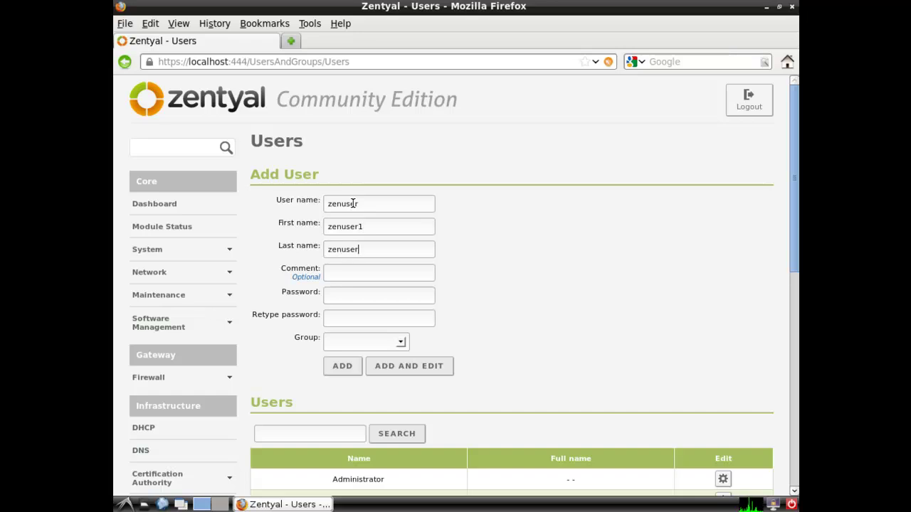
type("12")
Set and confirm the user's password, choose the accounting group, and add the user
left_click(340, 294)
type("zenu")
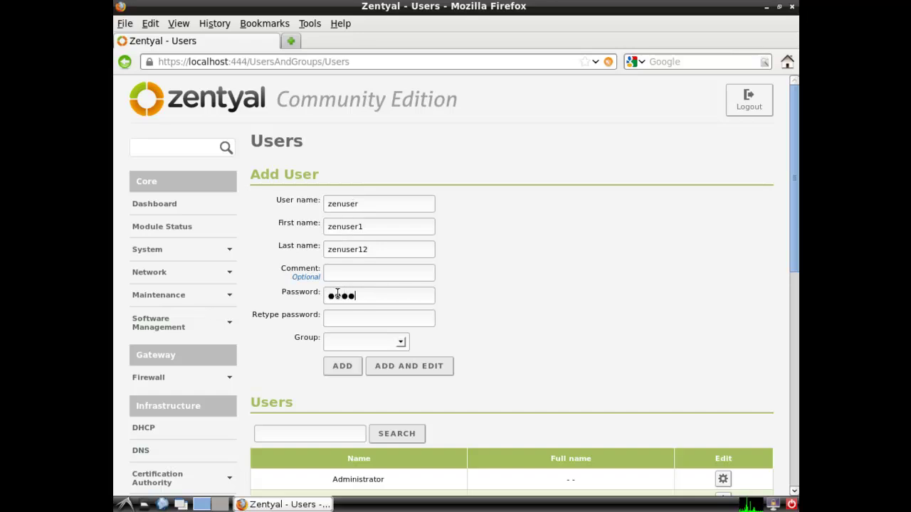
type("ser12")
key("Tab")
type("zenuser1")
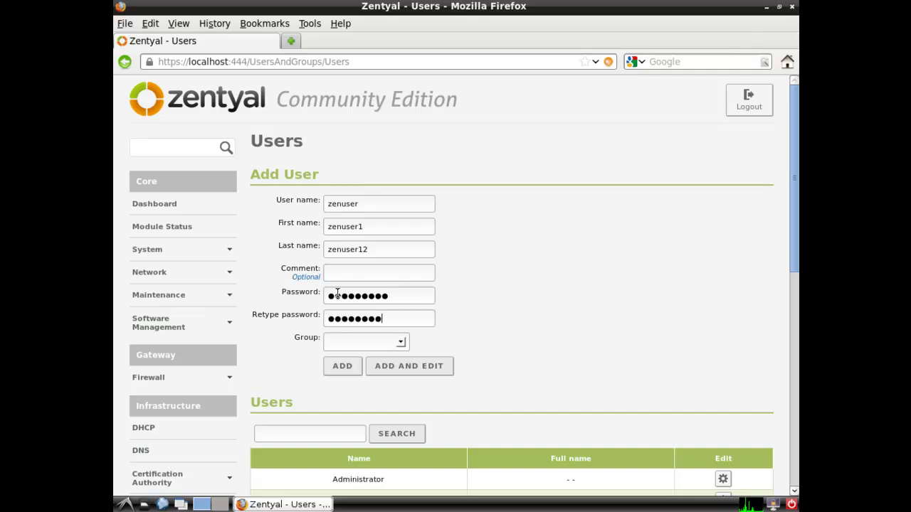
type("2")
left_click(401, 342)
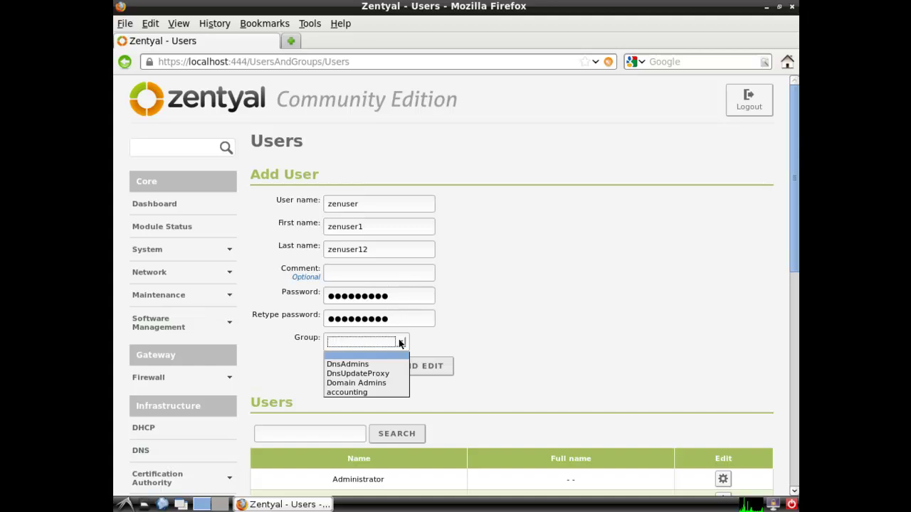
left_click(381, 393)
left_click(346, 367)
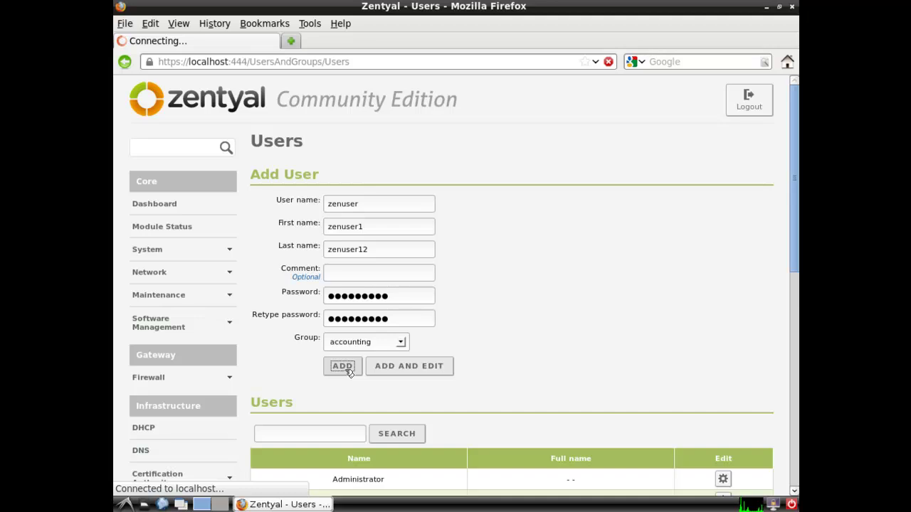
Enter login zentest with first name zen1 and last name zen12
left_click(335, 205)
type("zentest")
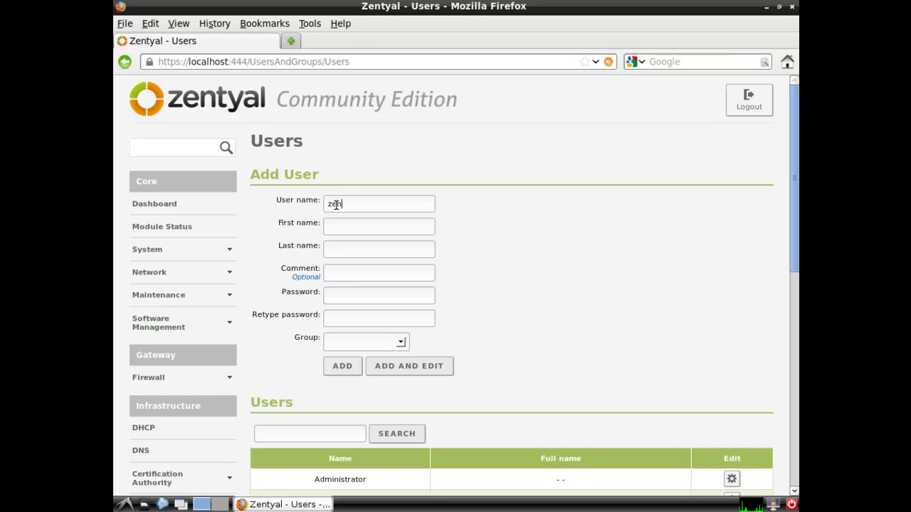
key("Tab")
type("zen")
type("zen1")
type("2")
Set and confirm zentest's password, add the user, and scroll down to the Users list
left_click(341, 294)
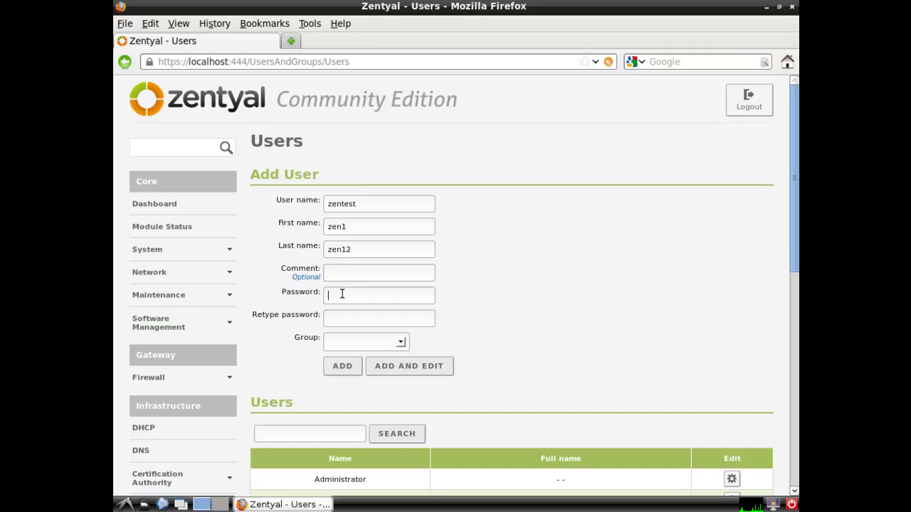
type("**********")
key("Tab")
type("**********")
left_click(341, 365)
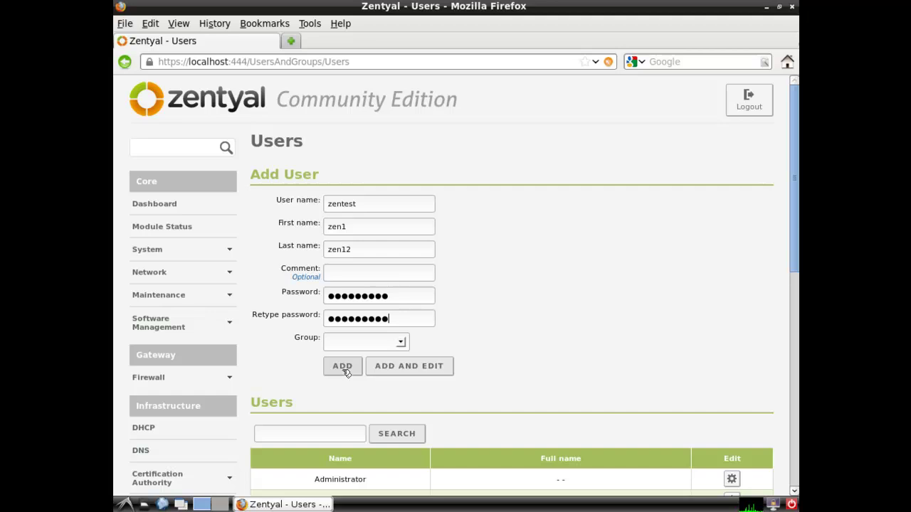
left_click(345, 369)
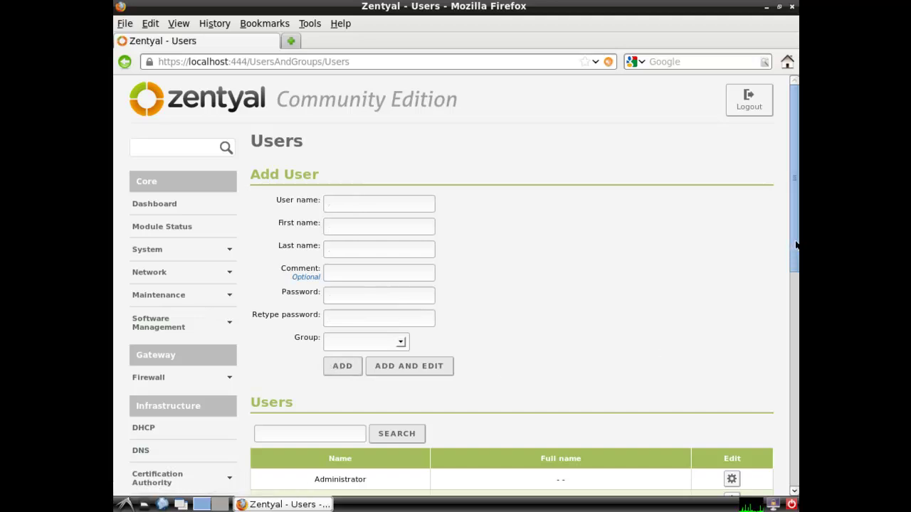
left_click_drag(795, 247, 675, 448)
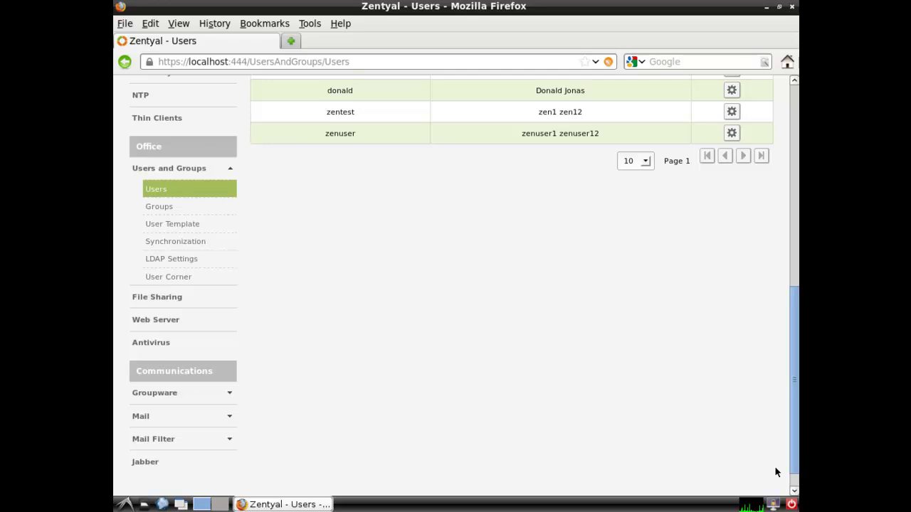
Open the PCManFM file manager at /root, closing the View menu without changing anything
left_click(143, 504)
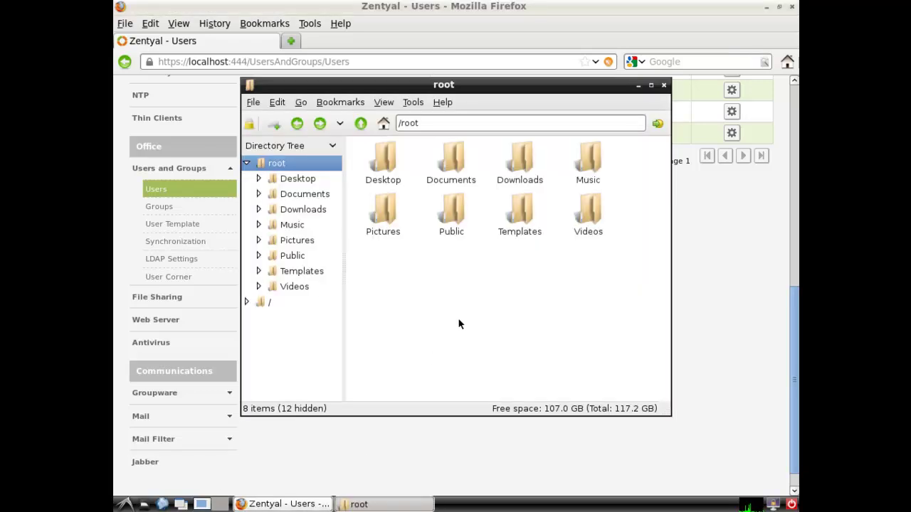
left_click(412, 102)
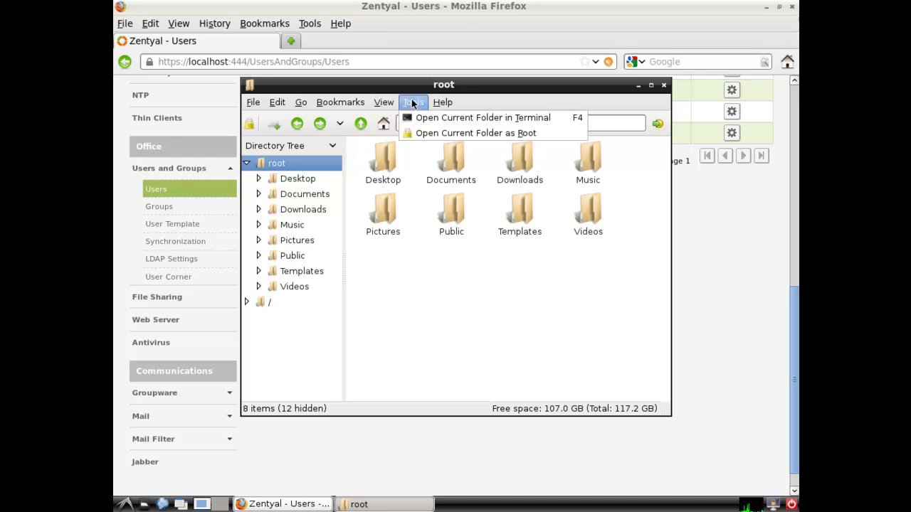
mouse_move(384, 103)
mouse_move(441, 148)
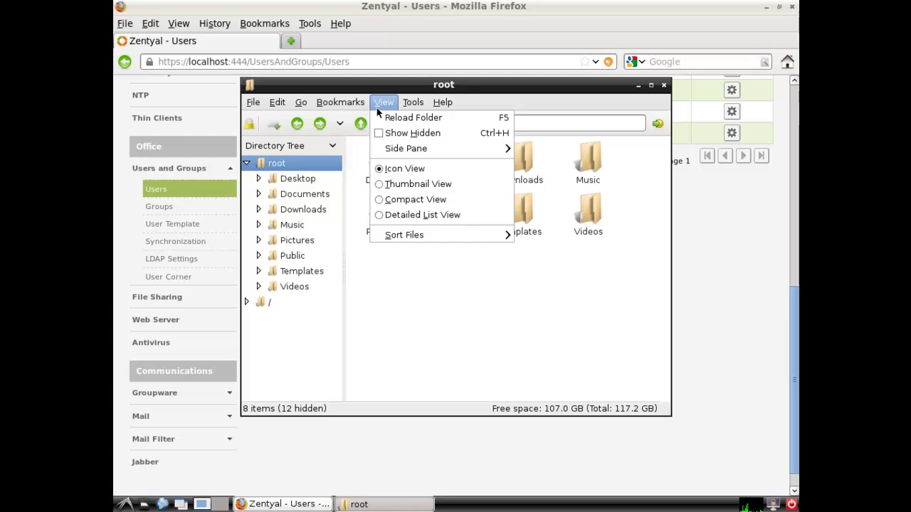
mouse_move(406, 239)
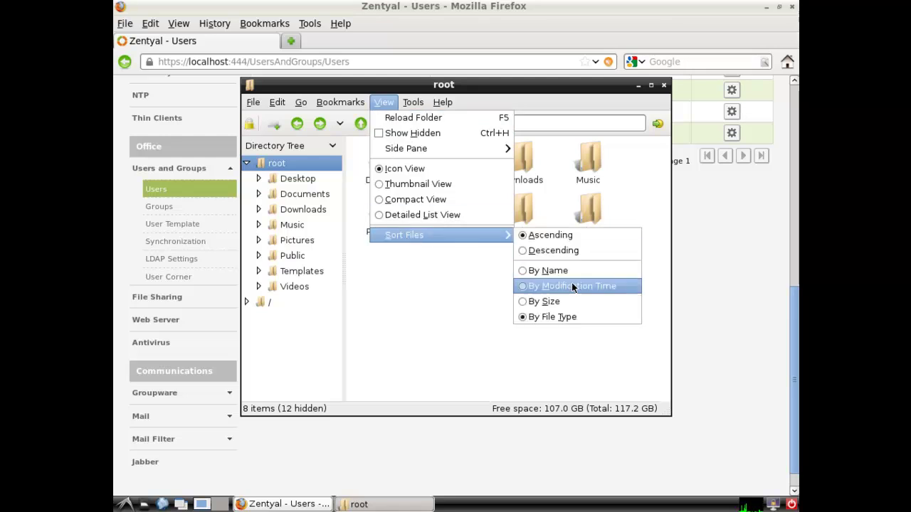
left_click(402, 333)
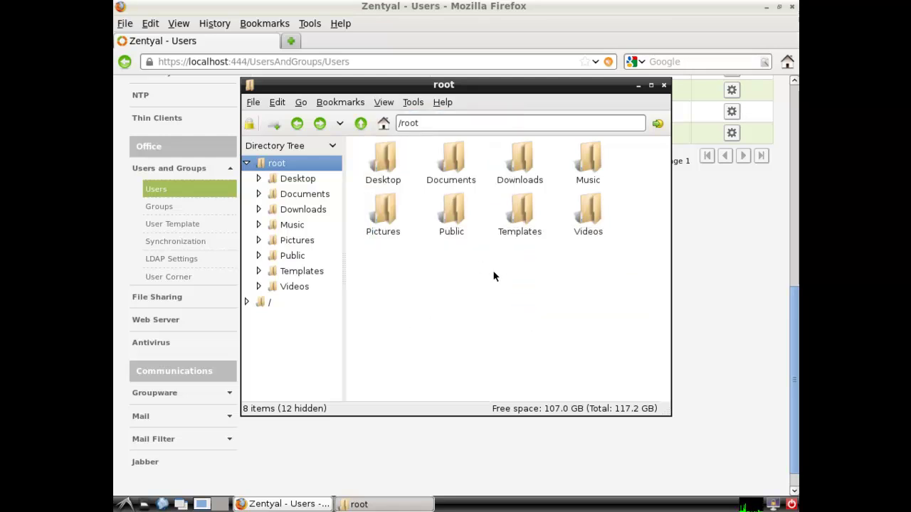
In the root filesystem /, create a folder named share and reload the listing
left_click(266, 305)
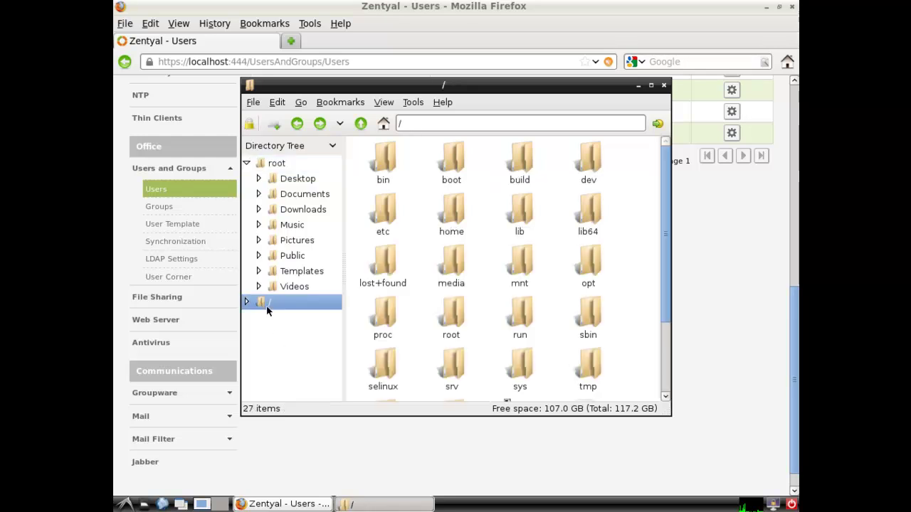
right_click(629, 268)
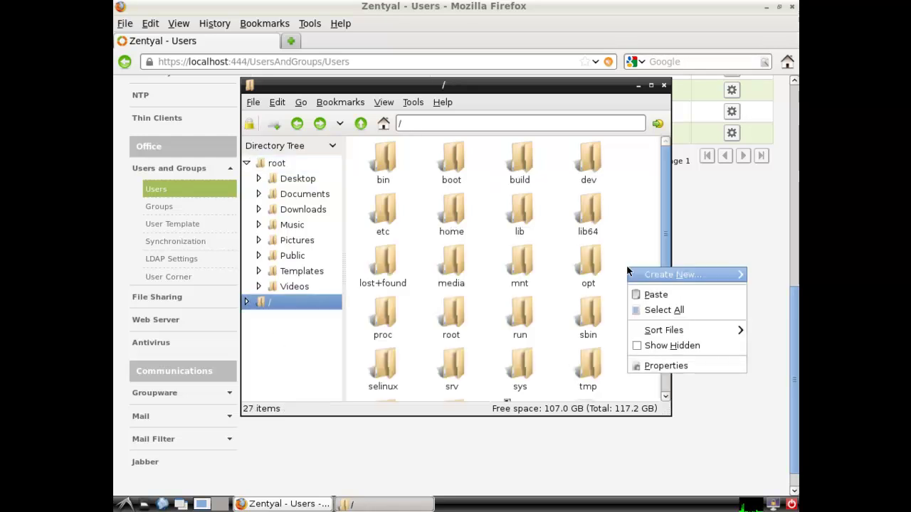
mouse_move(638, 275)
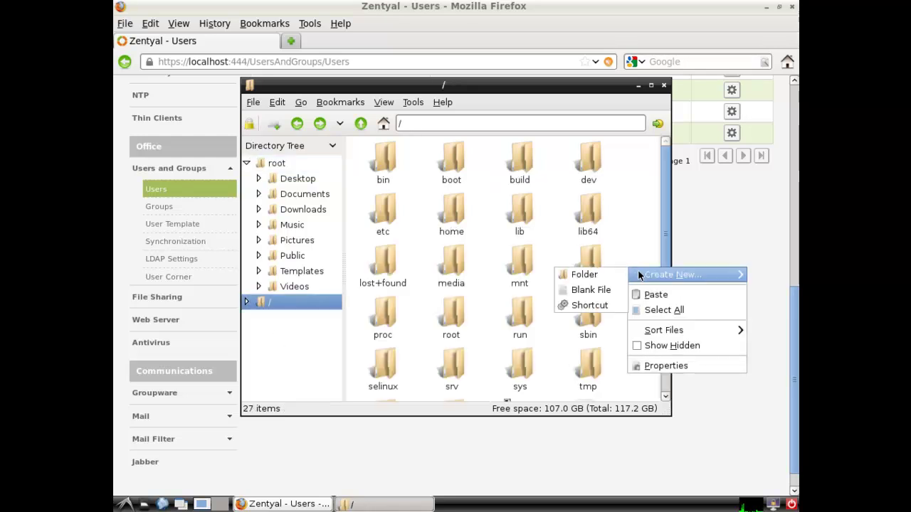
left_click(582, 274)
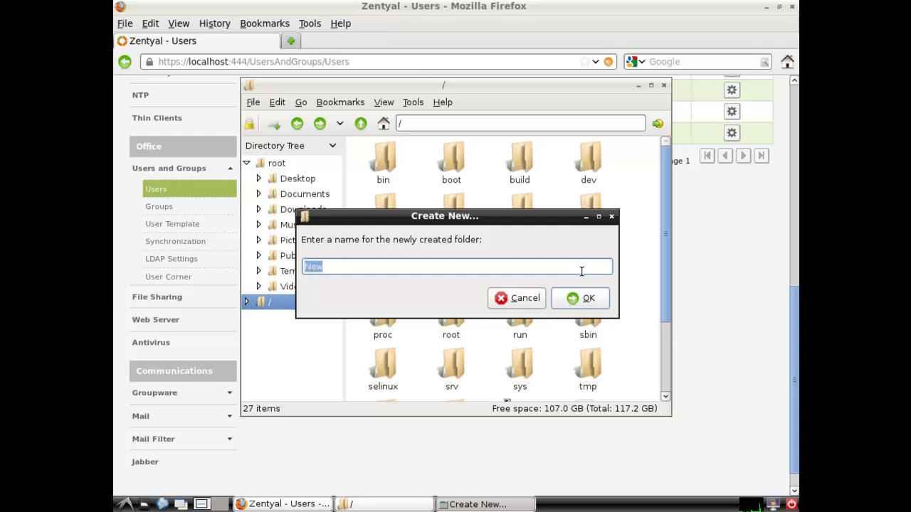
type("share")
left_click(600, 299)
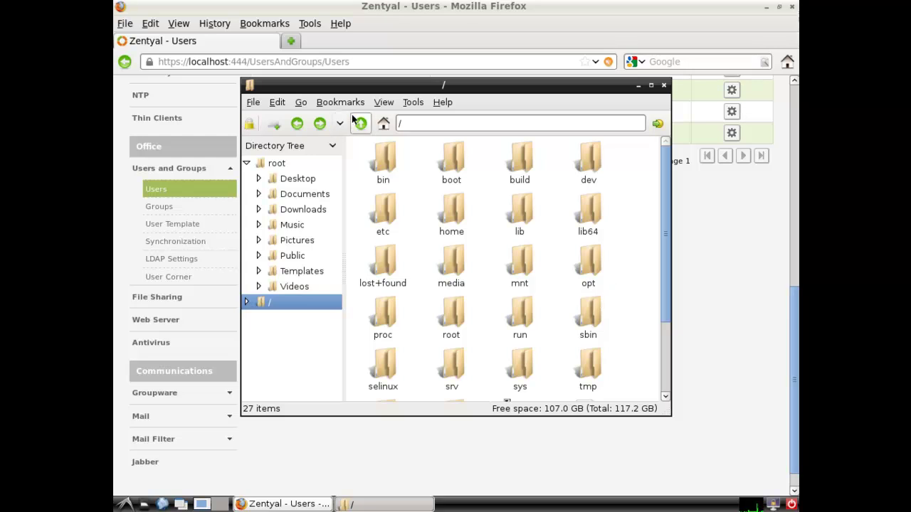
left_click(383, 102)
left_click(420, 116)
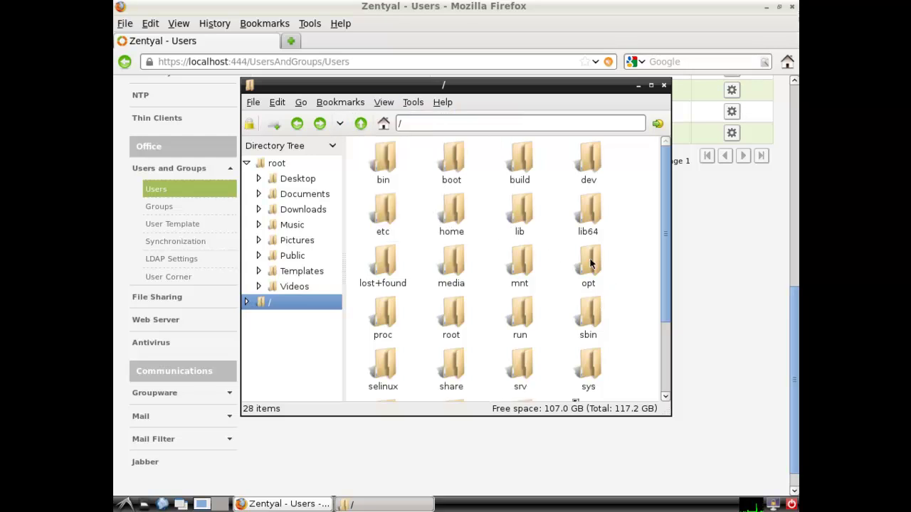
Open the share folder and bring up the context menu in its empty view
left_click(458, 375)
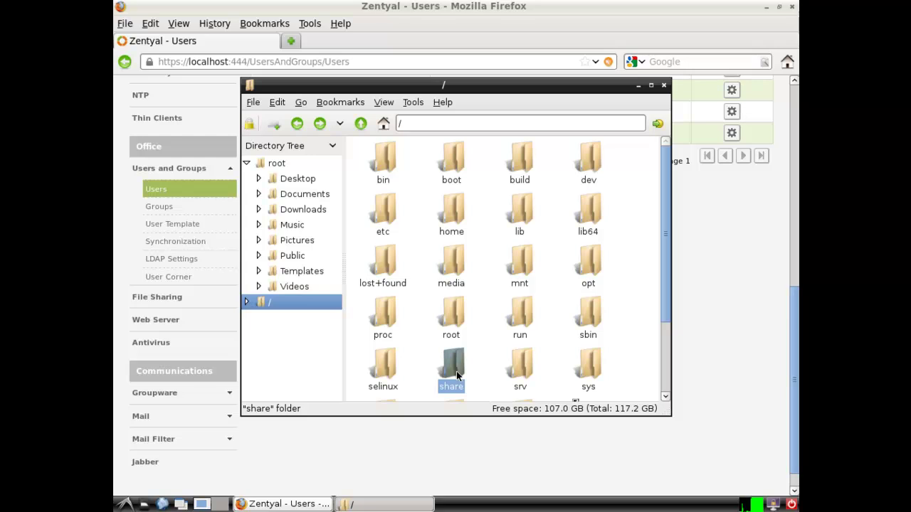
double_click(453, 365)
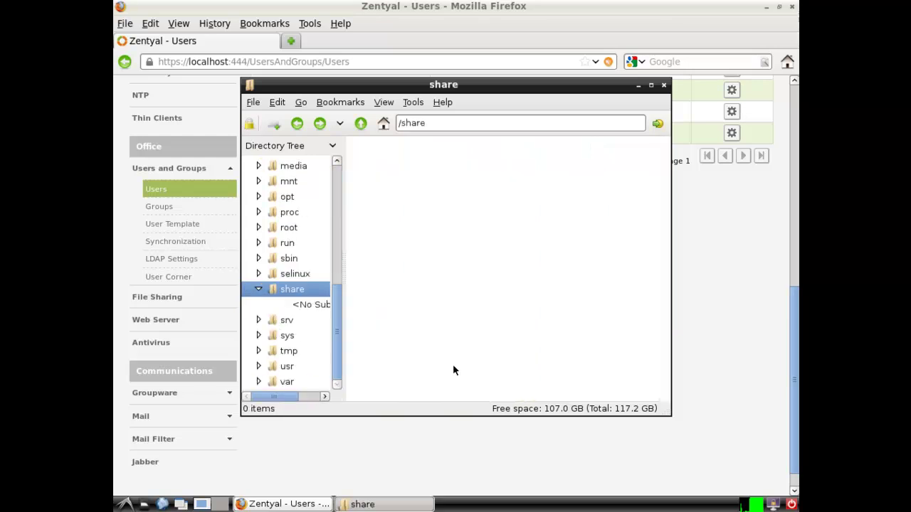
right_click(442, 187)
Use Create New > Folder to add a subfolder called accounting inside /share
mouse_move(442, 186)
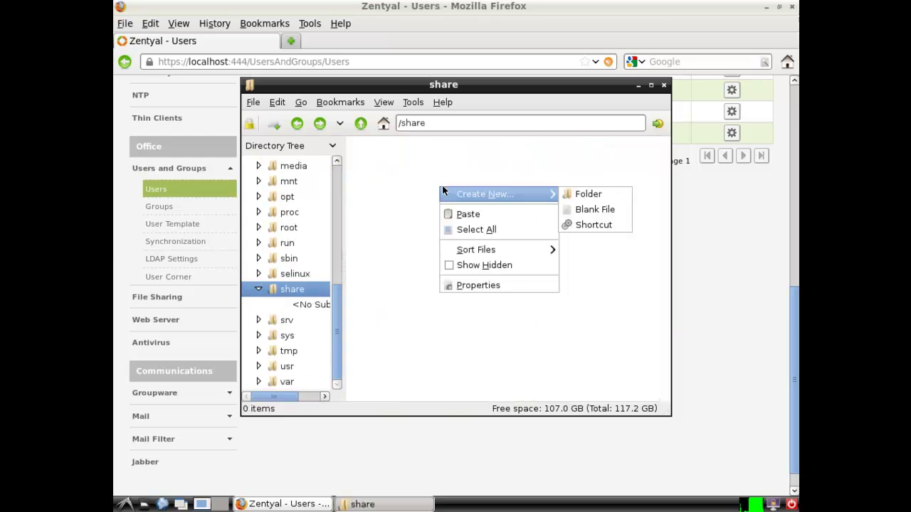
left_click(589, 193)
type("acc")
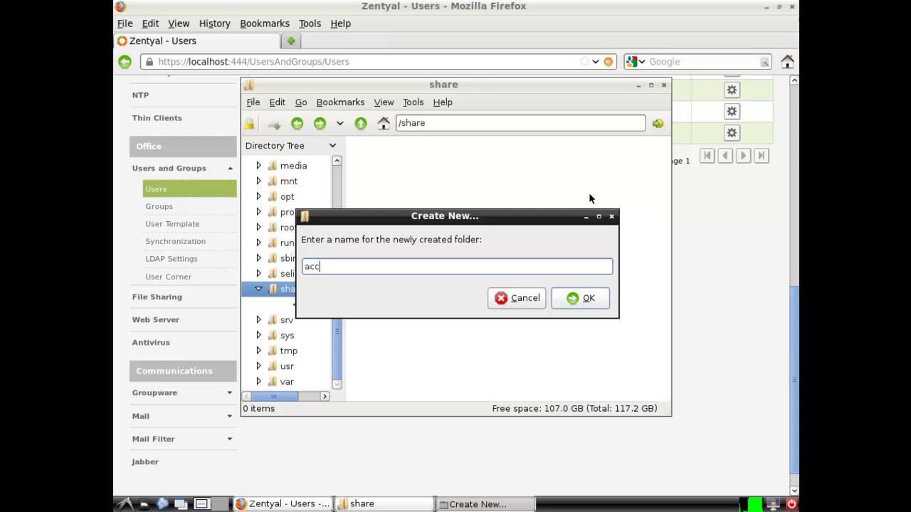
type("ounting")
left_click(582, 299)
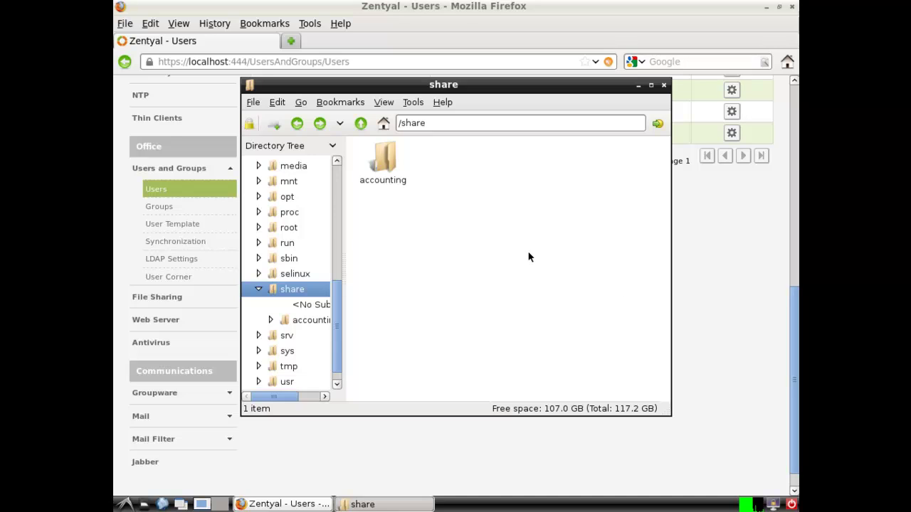
In the accounting folder's Permissions properties, change its group from root to accounting
right_click(380, 155)
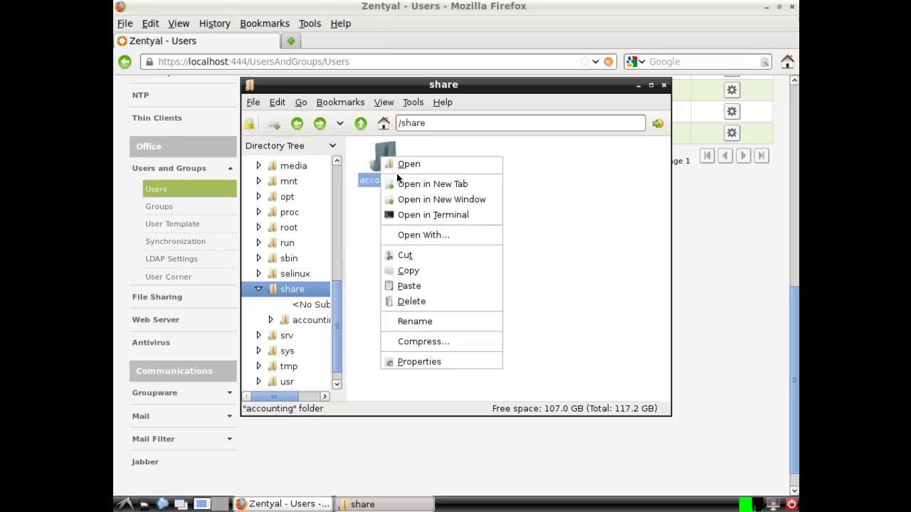
left_click(427, 363)
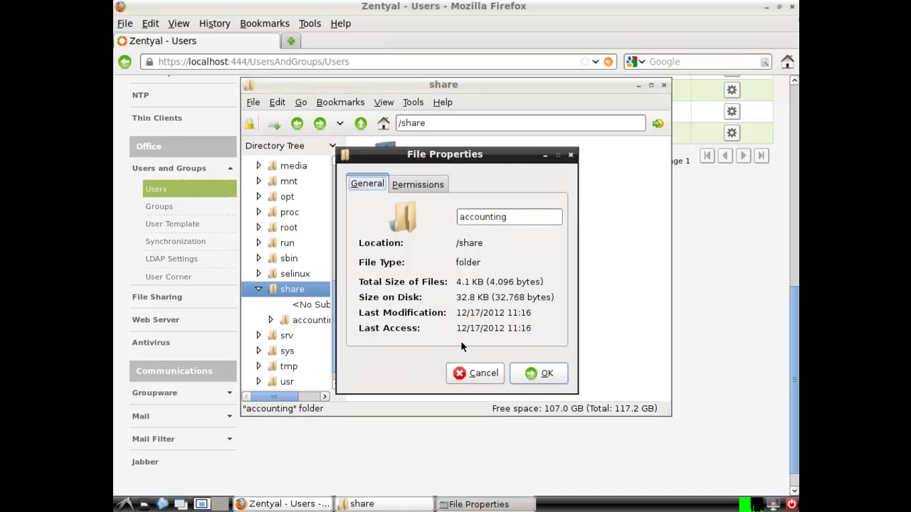
left_click(441, 188)
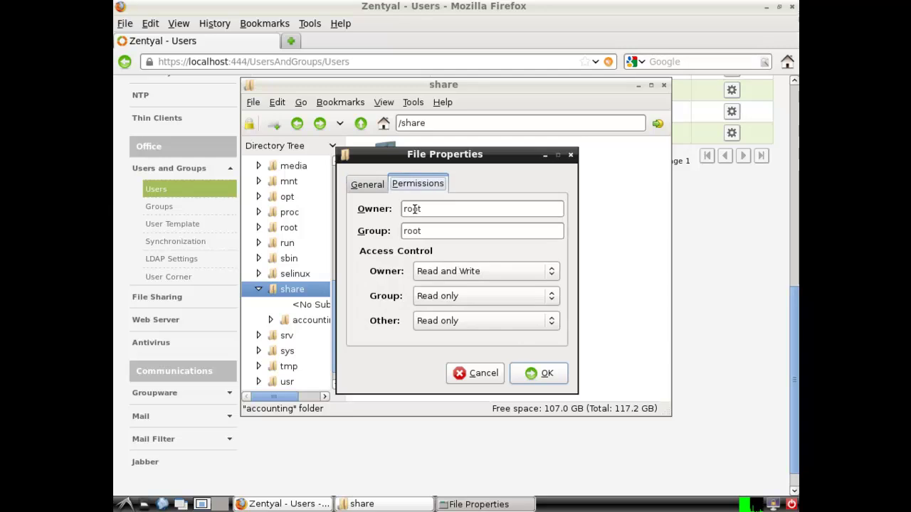
double_click(413, 231)
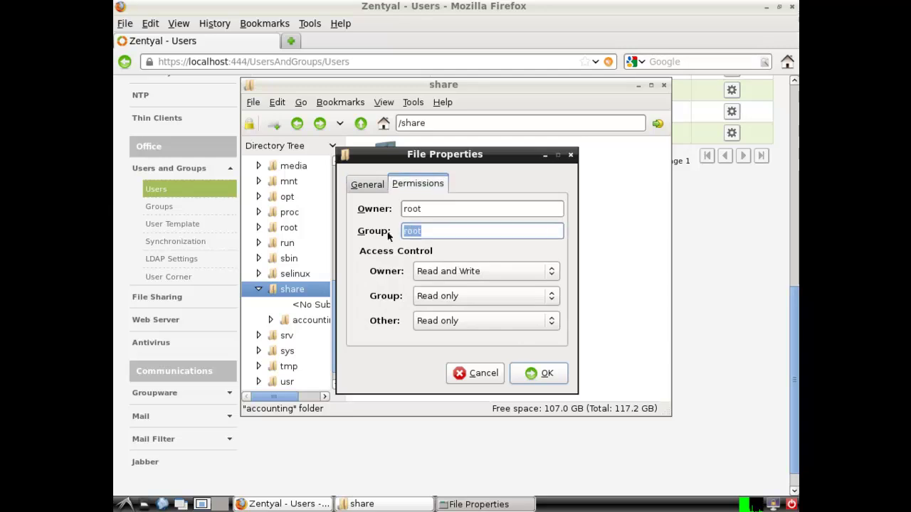
type("accounting")
Give the group Read and Write access, others ---, apply recursively, and close PCManFM
left_click(527, 302)
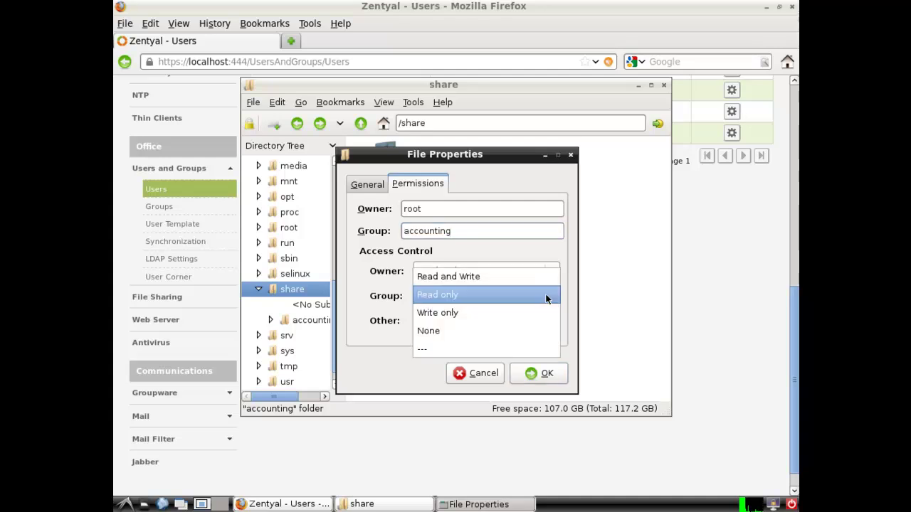
left_click(524, 278)
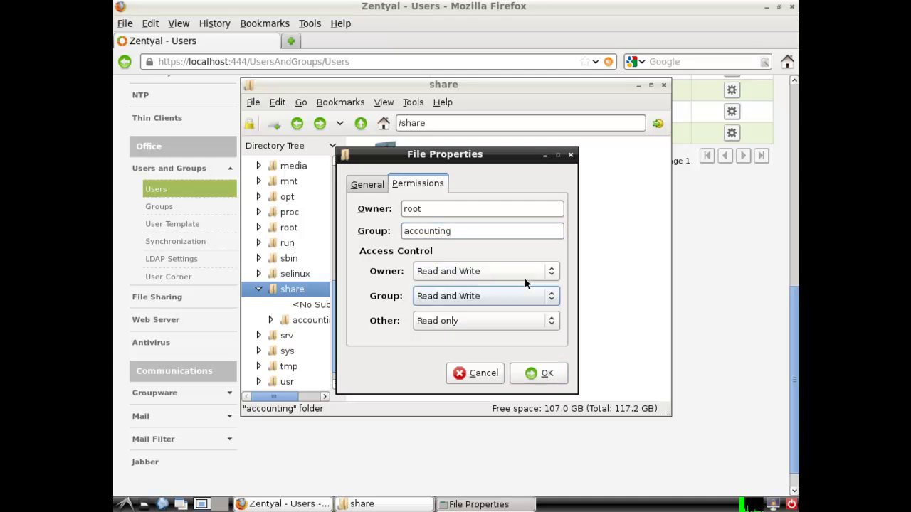
left_click(553, 324)
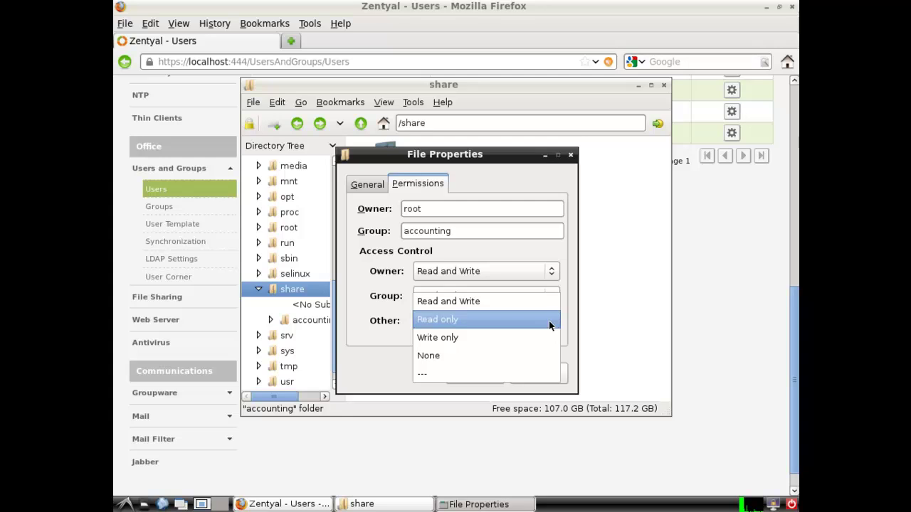
left_click(533, 372)
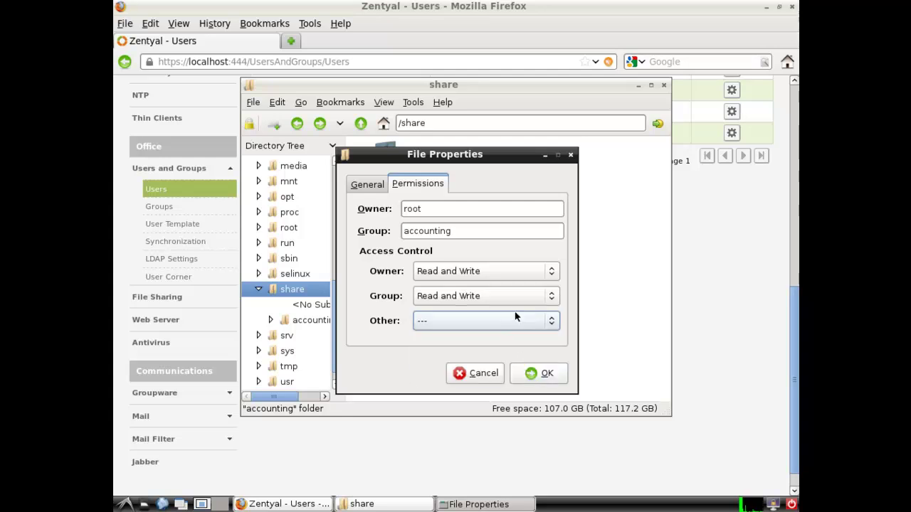
left_click(541, 383)
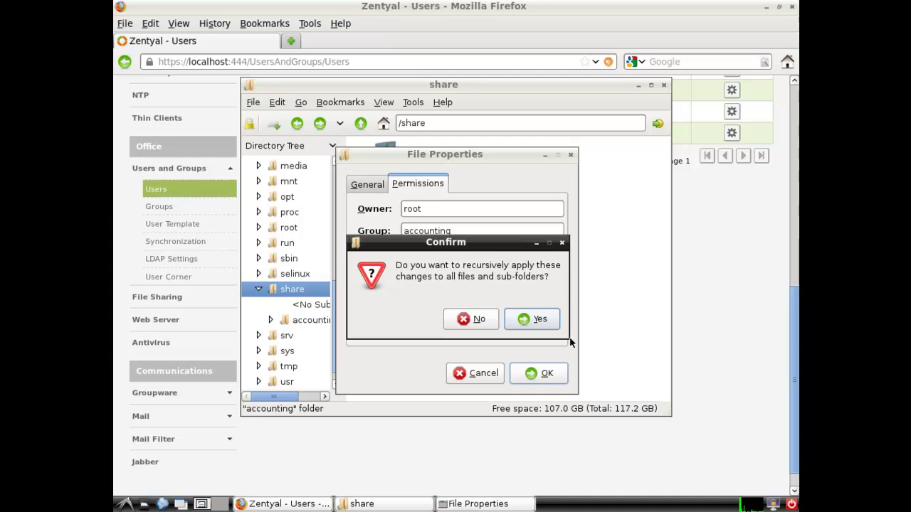
left_click(534, 319)
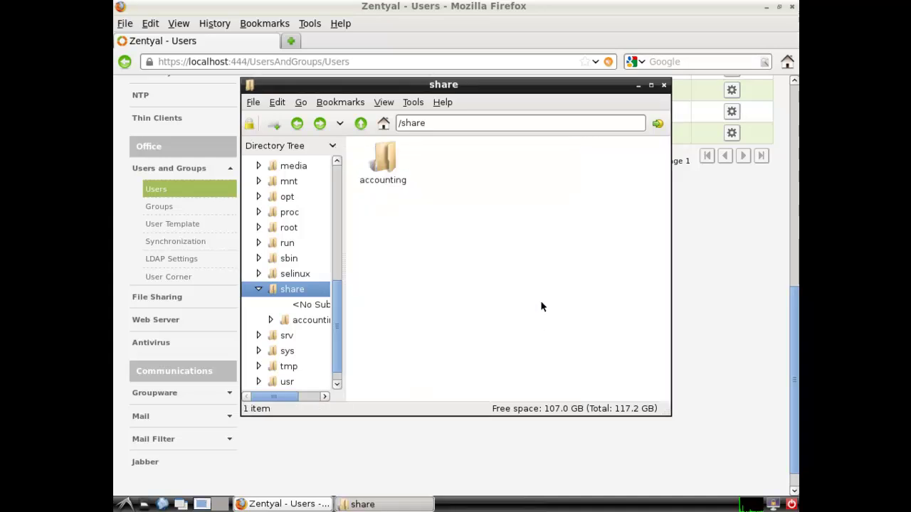
left_click(664, 87)
Set the File Sharing server description to 'Domain Controller', keep drive H:, and apply
left_click_drag(791, 314, 796, 344)
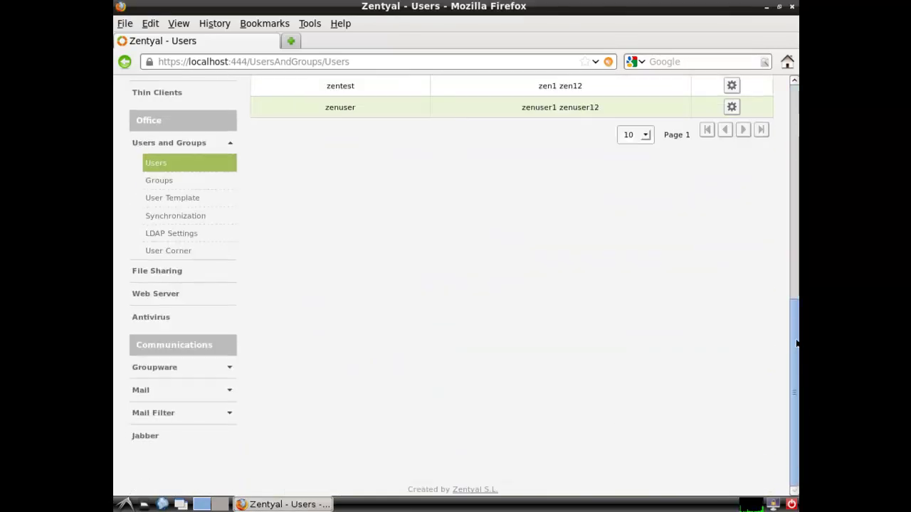
left_click(178, 271)
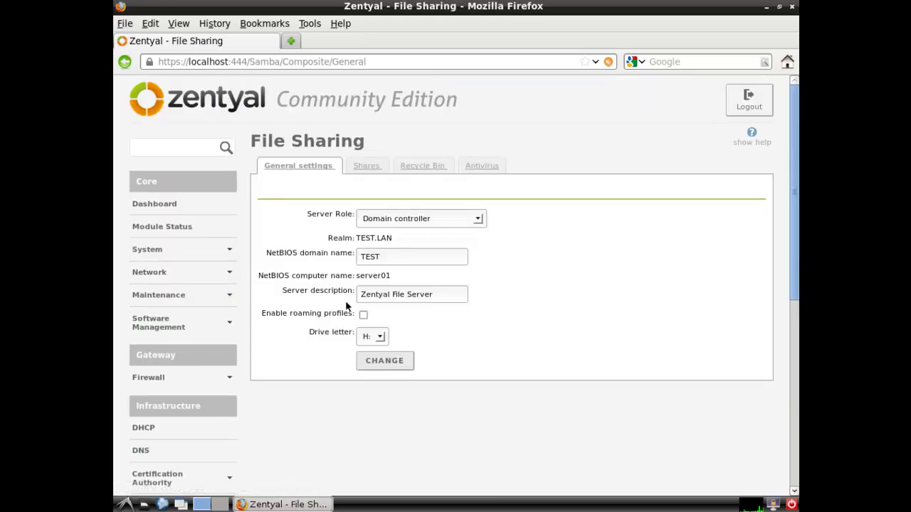
left_click_drag(444, 298, 319, 296)
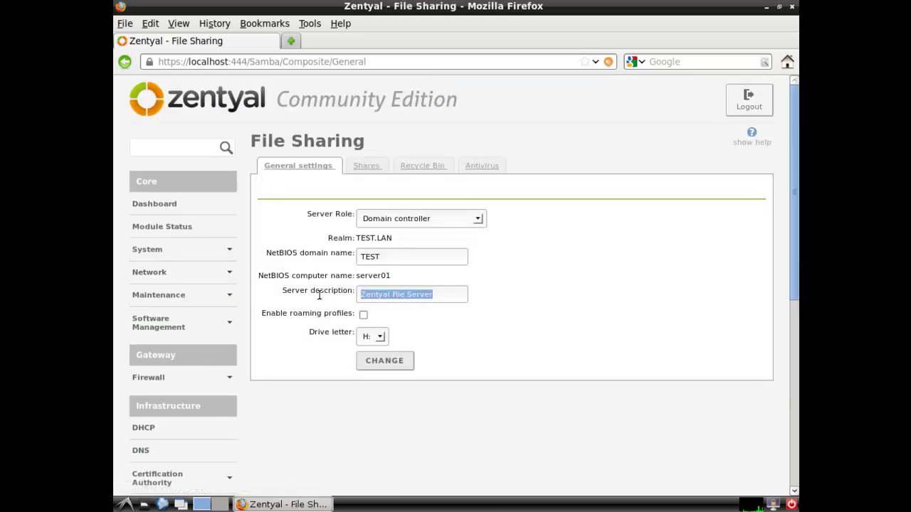
type("Doma")
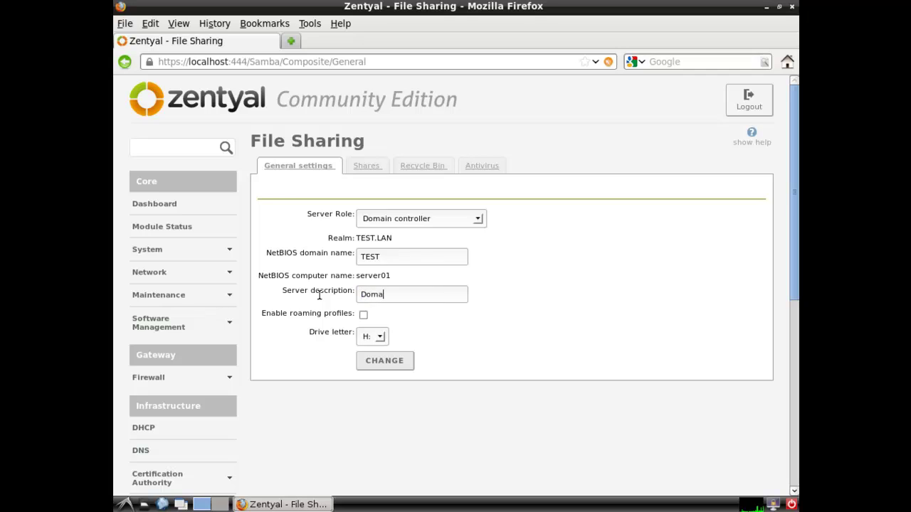
type("in Controller")
left_click(376, 340)
left_click(379, 340)
left_click(489, 338)
left_click(399, 367)
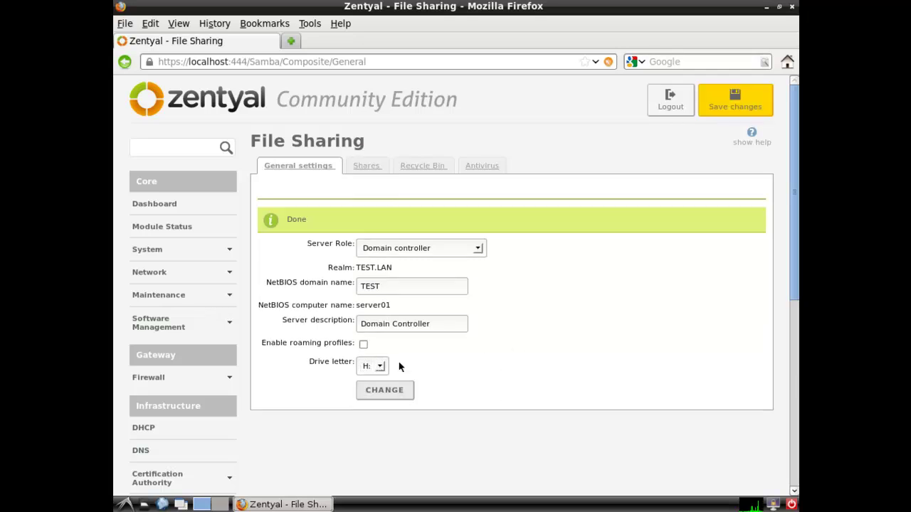
Save all pending changes and dismiss the Changes saved message
left_click(737, 107)
key("Return")
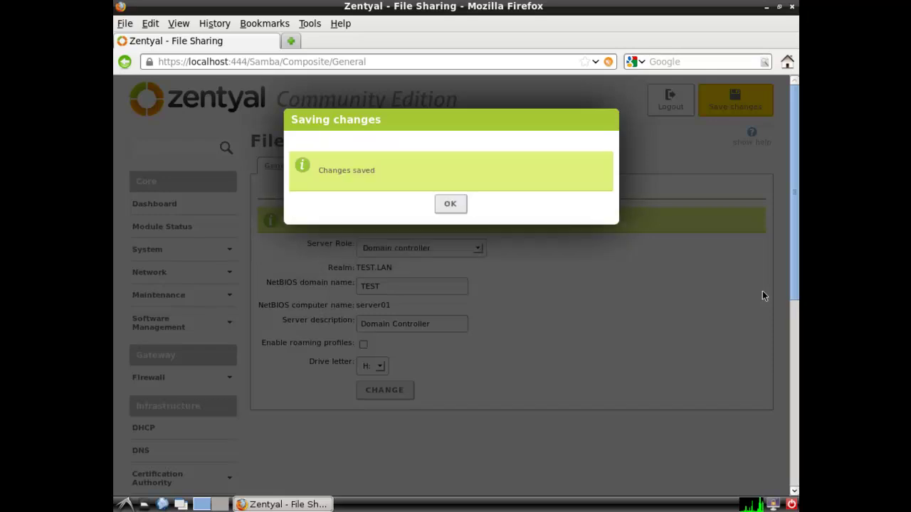
left_click(451, 204)
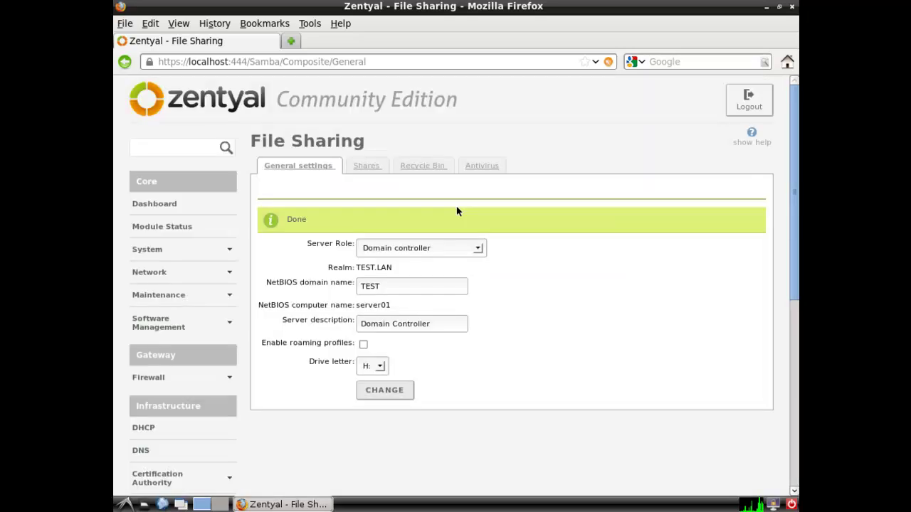
Start a new share named 'accounting' with Zentyal Cloud sync turned off
left_click(374, 167)
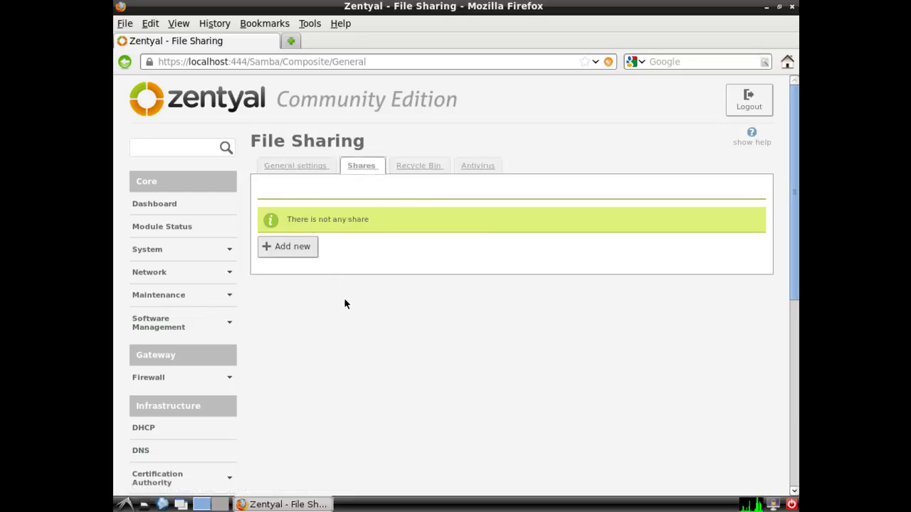
left_click(303, 256)
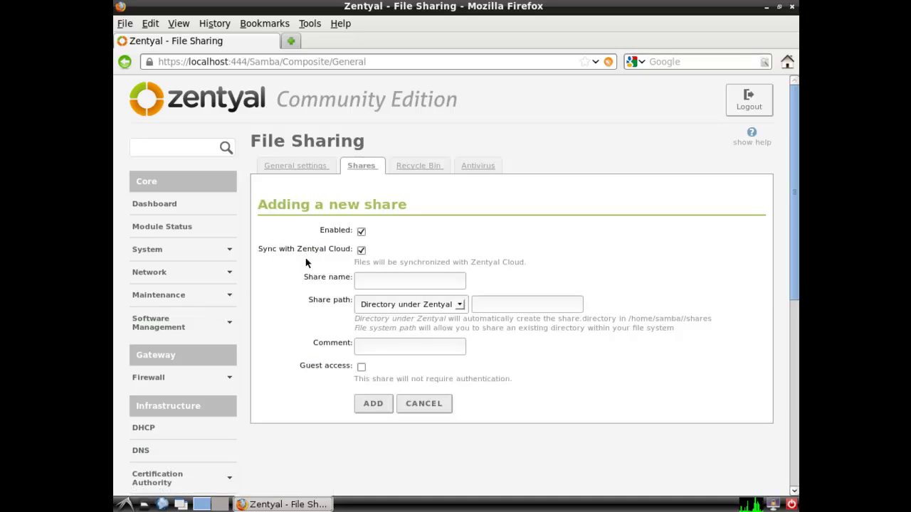
left_click(362, 251)
left_click(373, 284)
type("accounting")
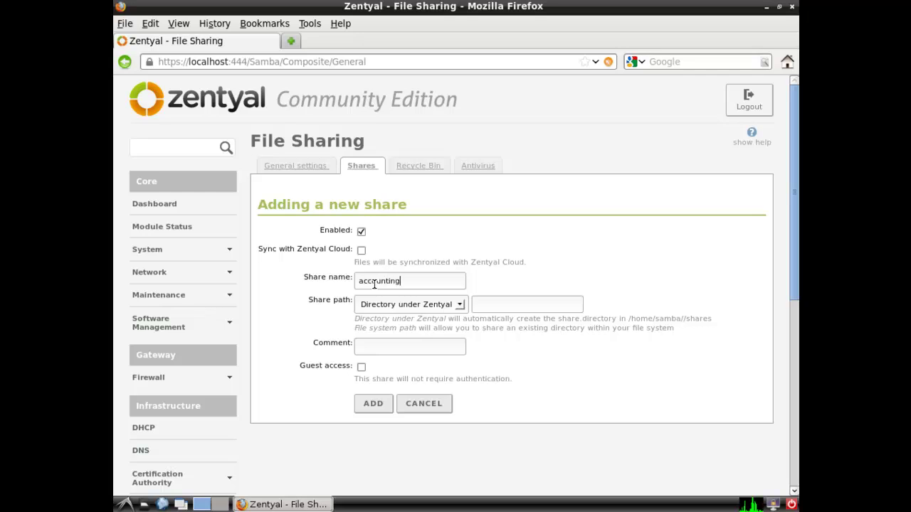
Point the share at file system path /share/accounting, comment it 'accounting', and add it
left_click(460, 305)
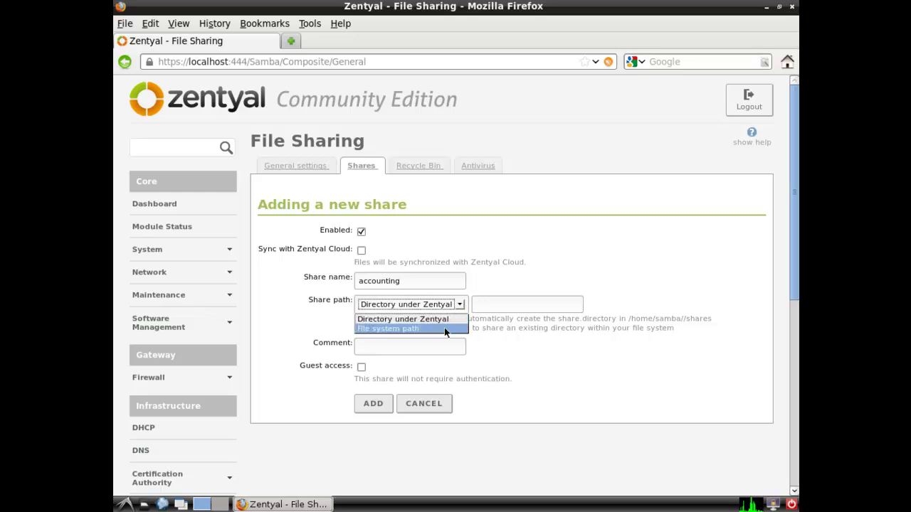
left_click(444, 328)
left_click(486, 303)
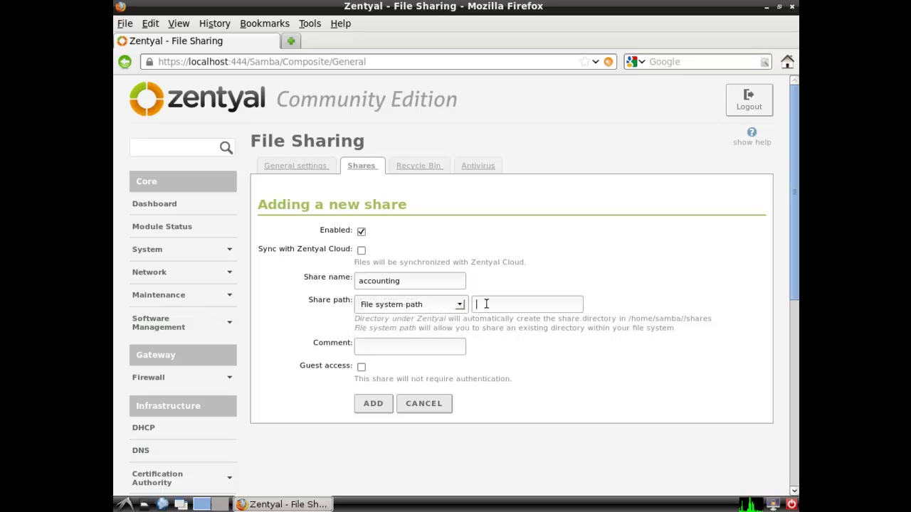
type("/share/accounting")
left_click(431, 353)
type("accounting")
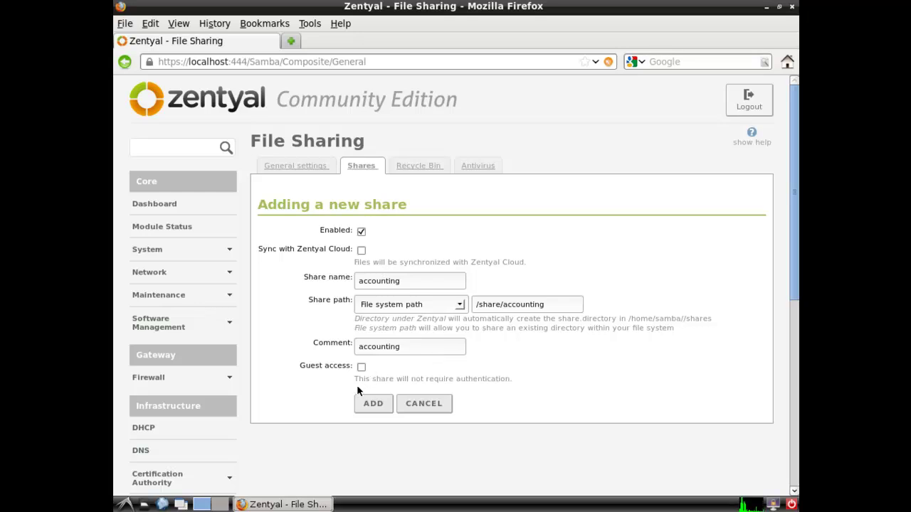
left_click_drag(538, 305, 502, 305)
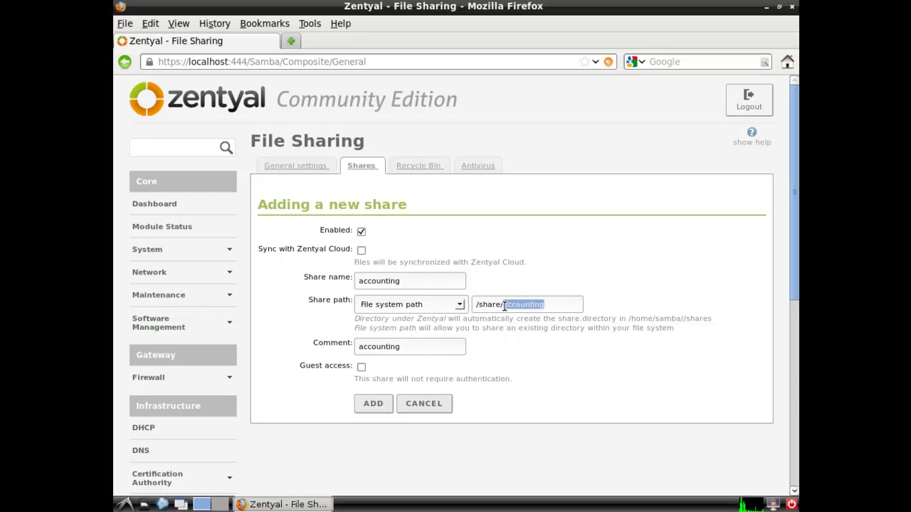
left_click(562, 395)
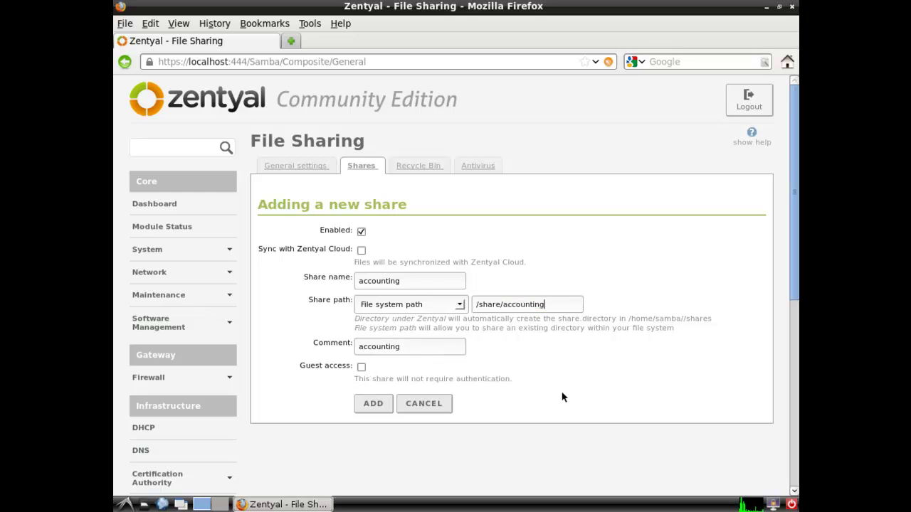
left_click(375, 407)
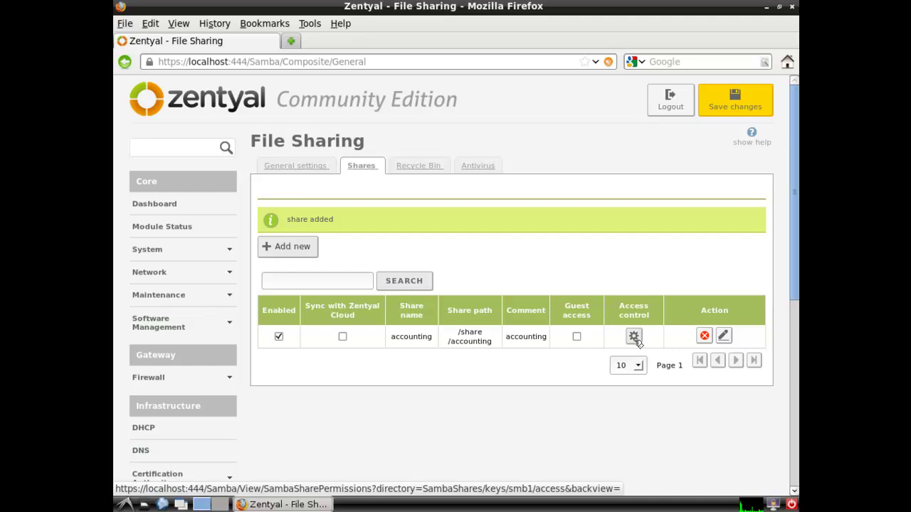
Add an access rule giving the accounting group Read and write permission on the accounting share
left_click(634, 338)
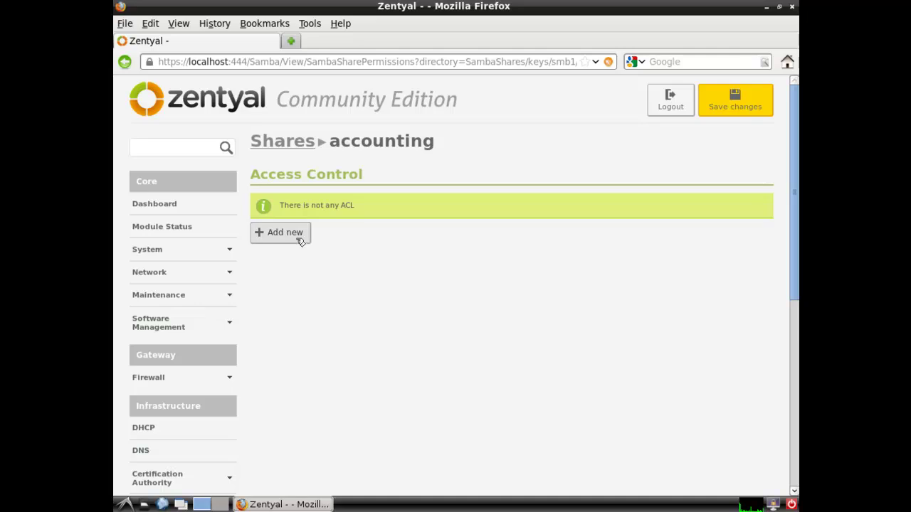
left_click(300, 240)
left_click(333, 207)
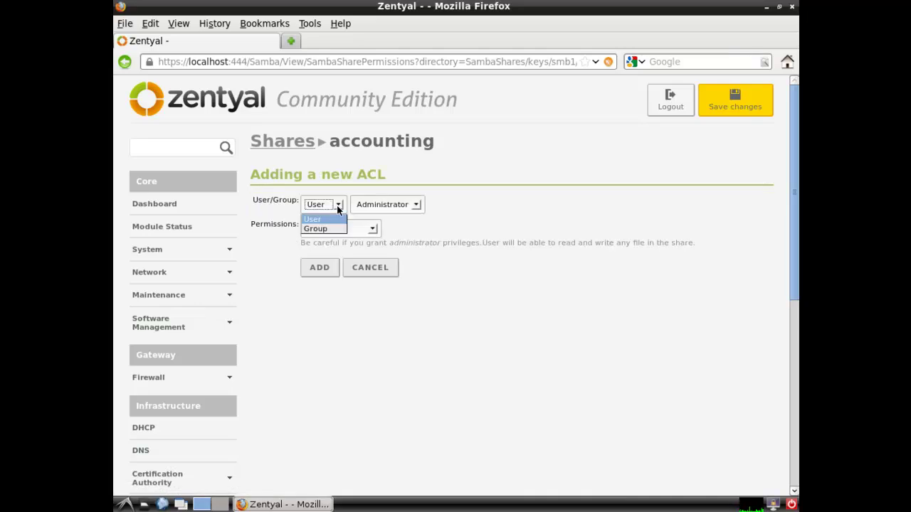
left_click(334, 230)
left_click(425, 208)
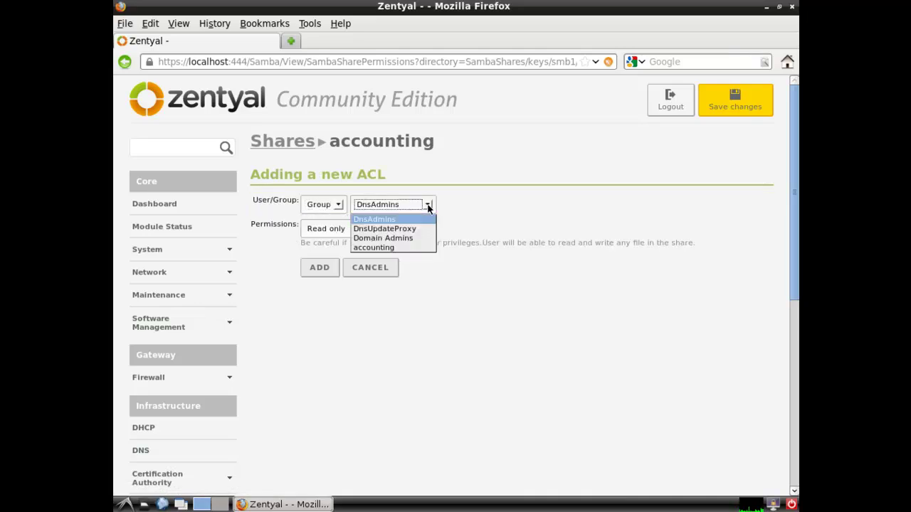
left_click(417, 249)
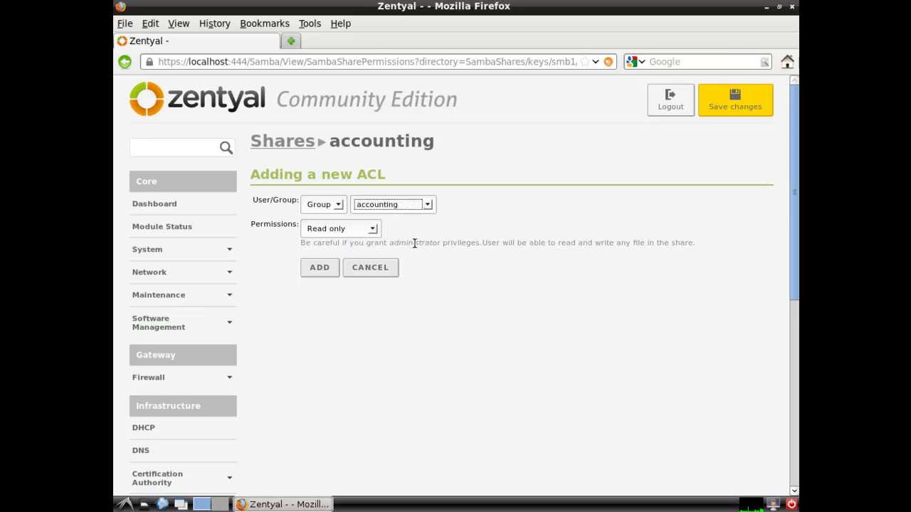
left_click(372, 230)
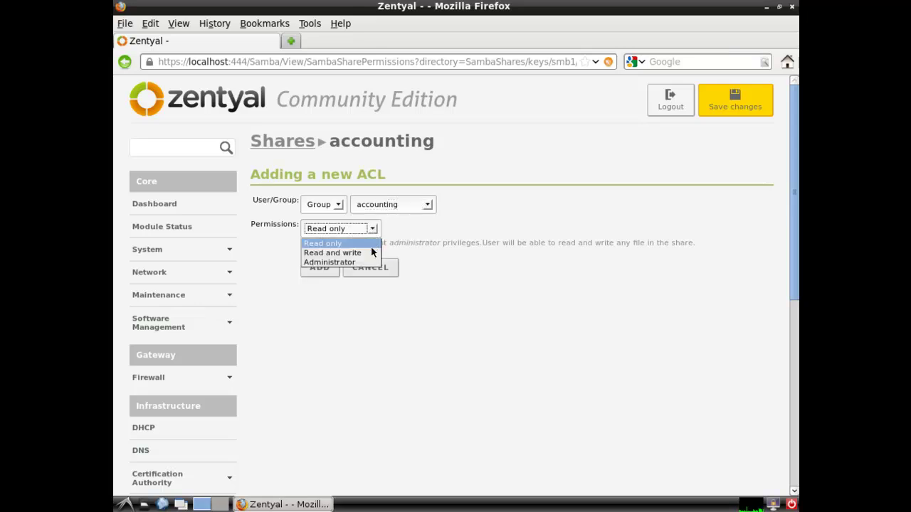
left_click(370, 250)
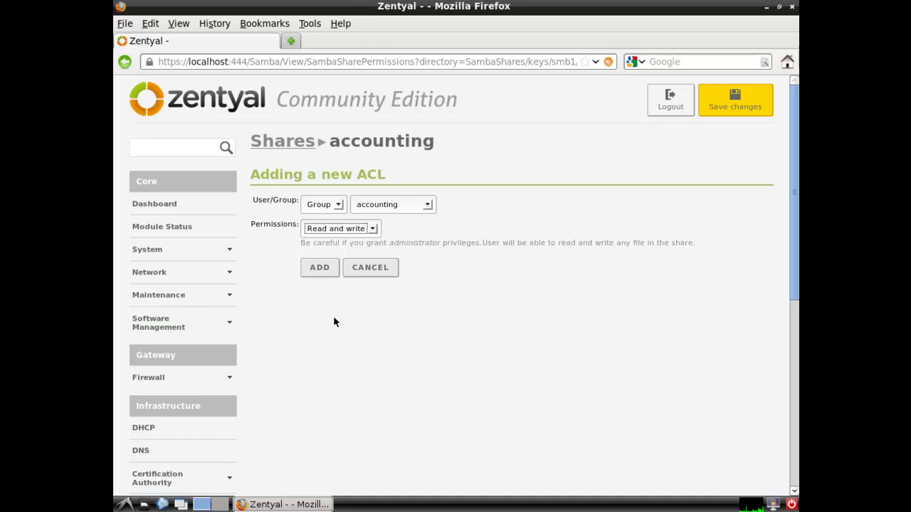
left_click(320, 268)
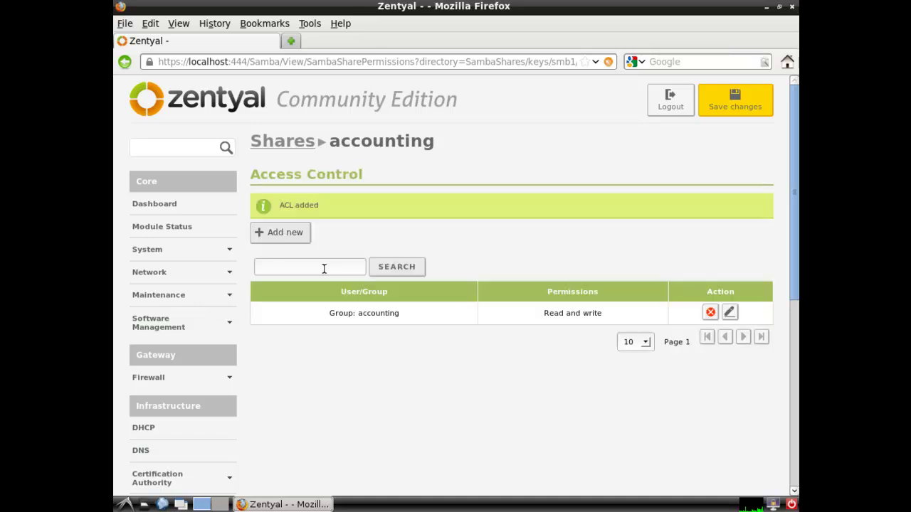
Save all pending configuration changes and dismiss the confirmation message
left_click(733, 108)
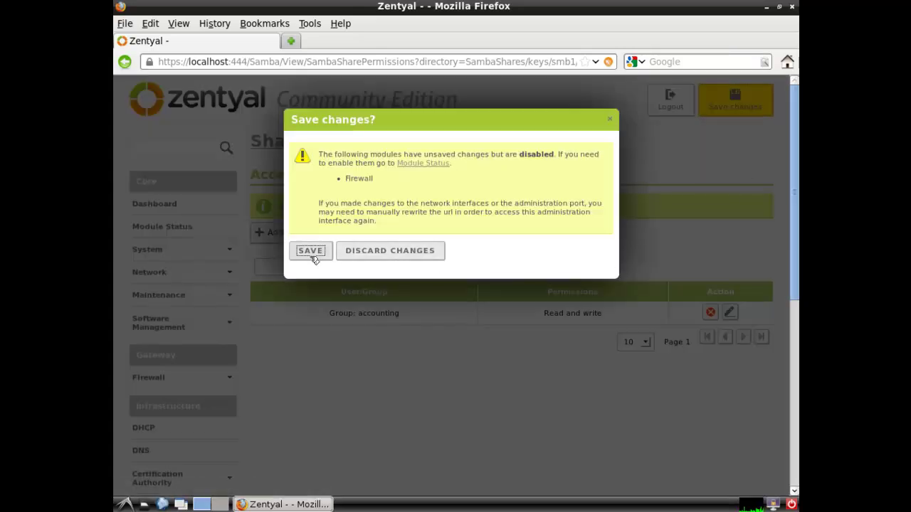
left_click(308, 253)
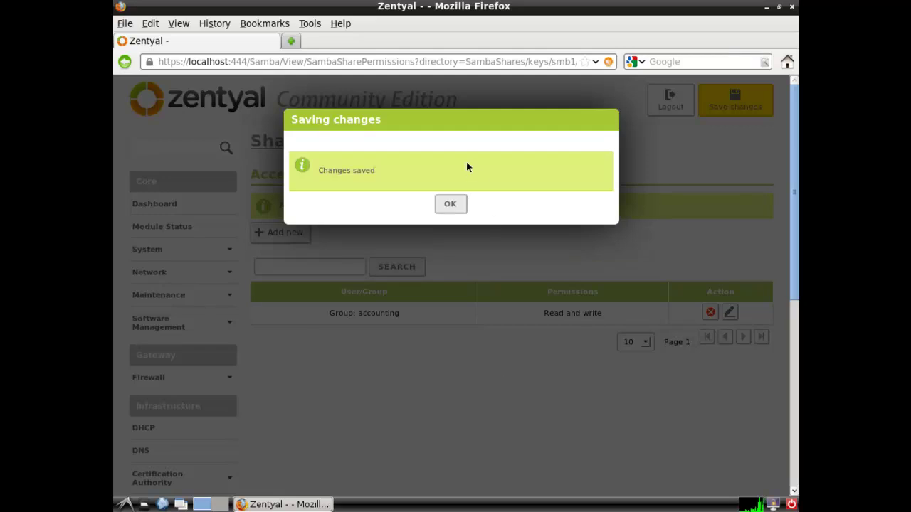
left_click(450, 205)
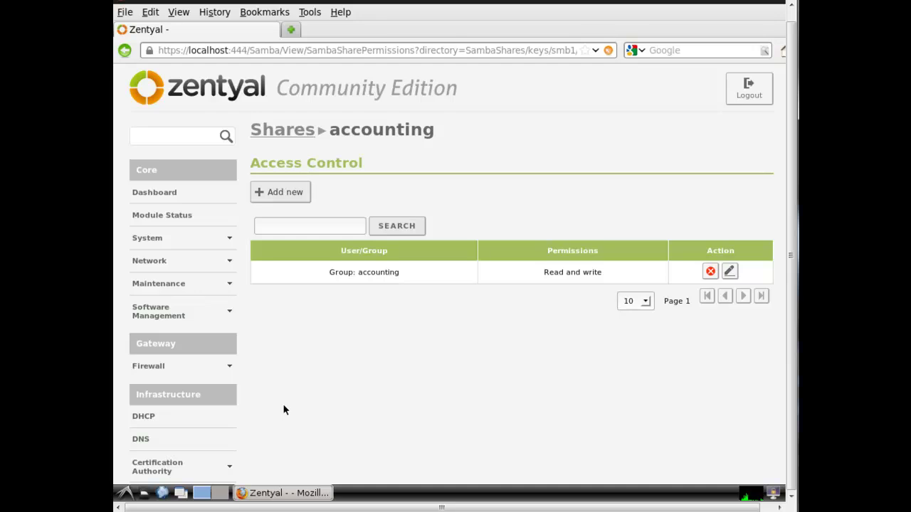
Review the File Sharing Recycle Bin and Antivirus settings, then return to General settings
scroll(283, 409, "down", 6)
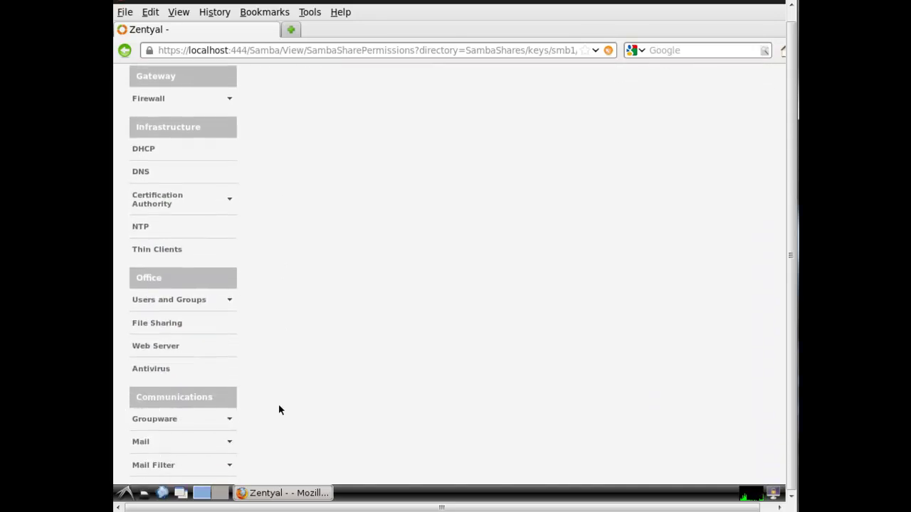
left_click(153, 323)
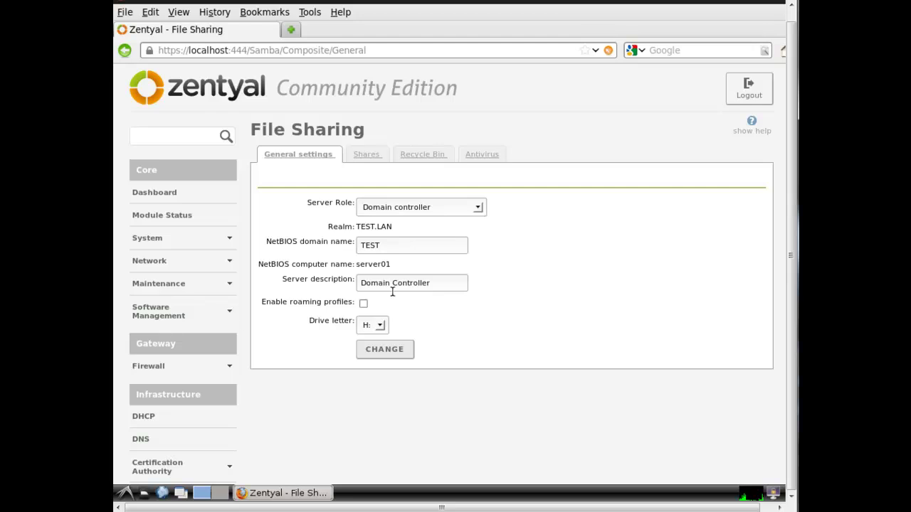
left_click(426, 156)
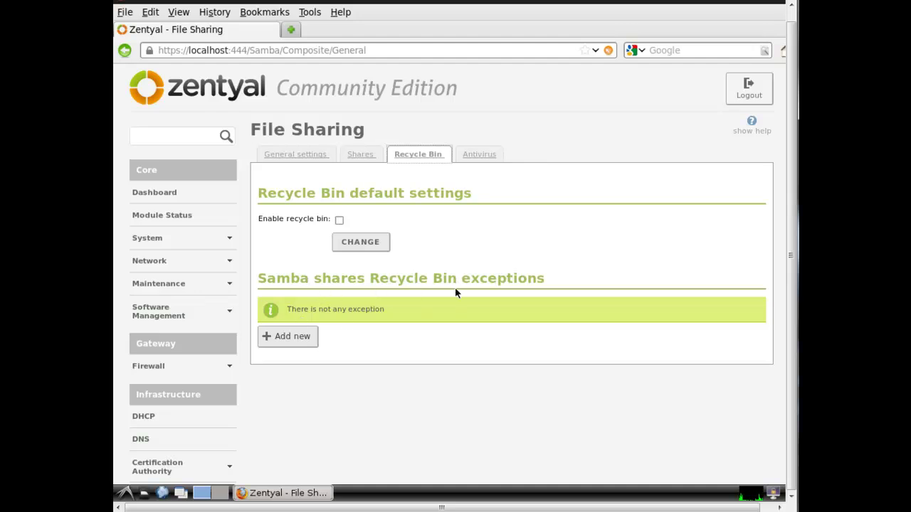
left_click(484, 155)
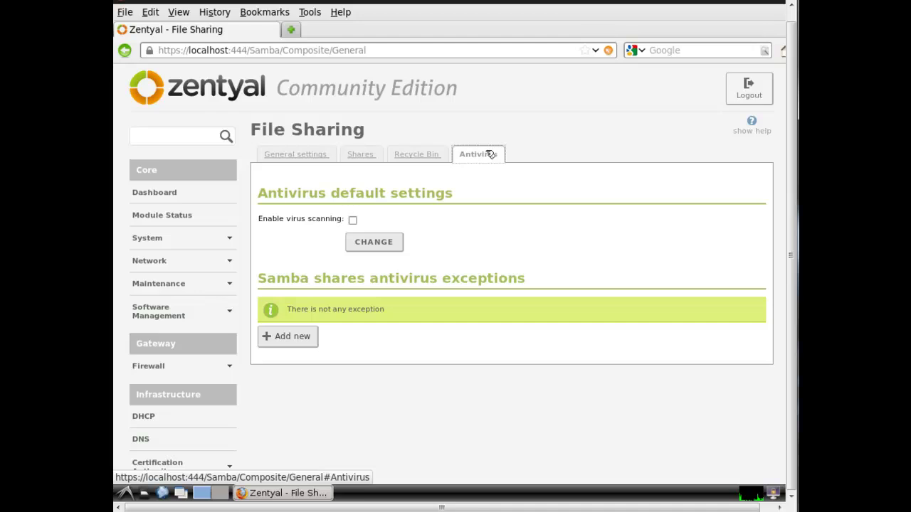
left_click(305, 156)
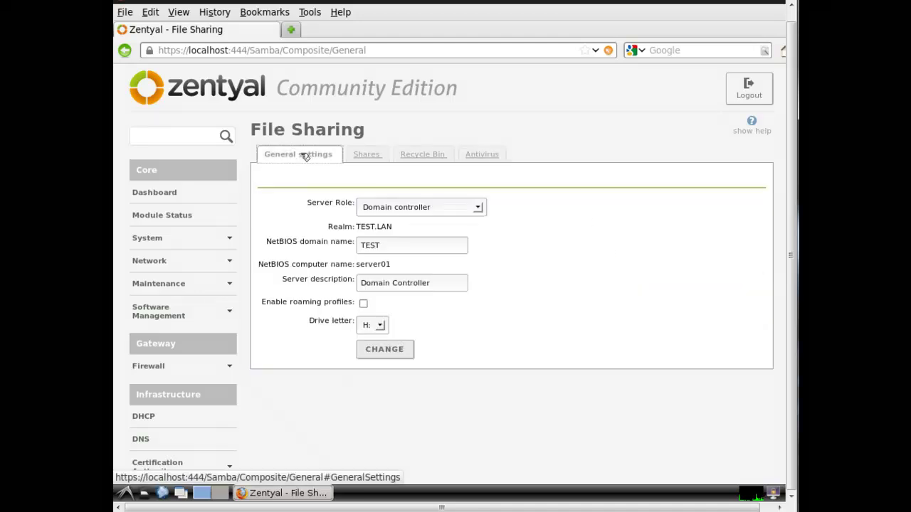